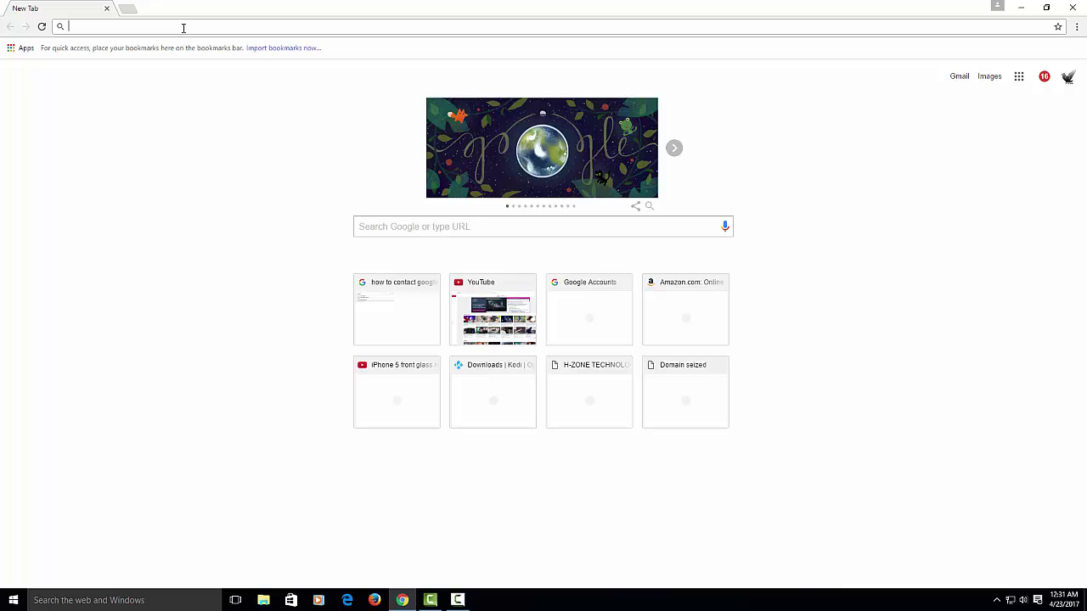
# Open google.com and search for adwcleaner.
pyautogui.write('google.com')
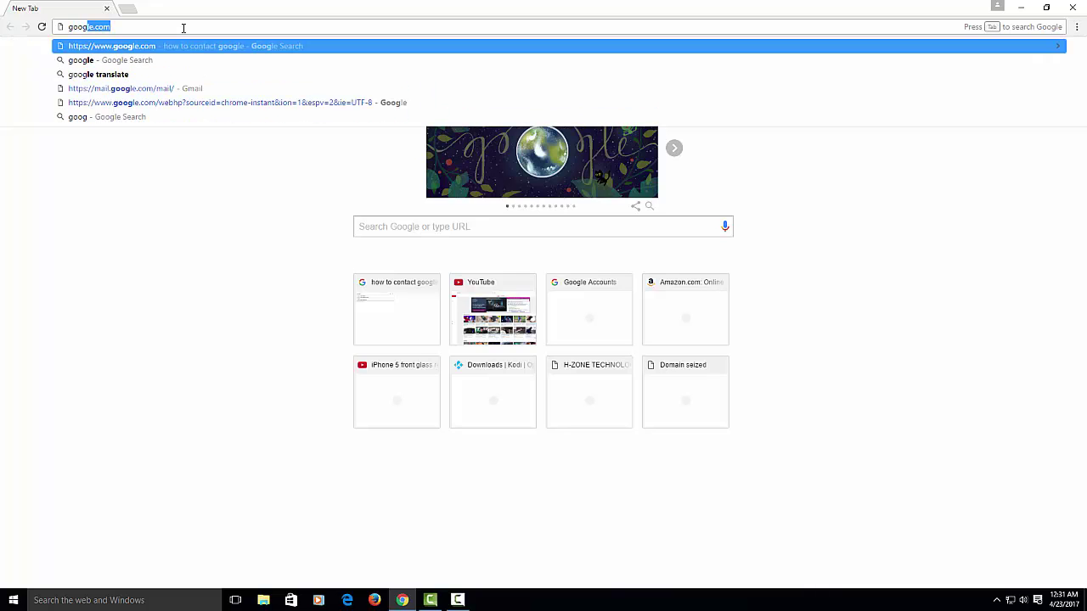
pyautogui.press('Return')
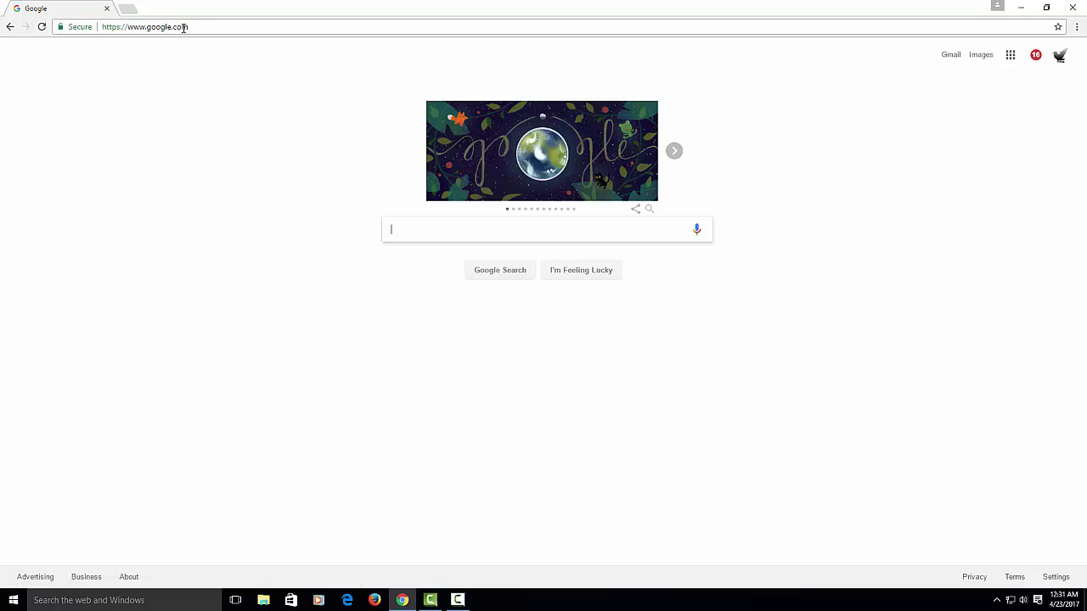
pyautogui.write('adwcl')
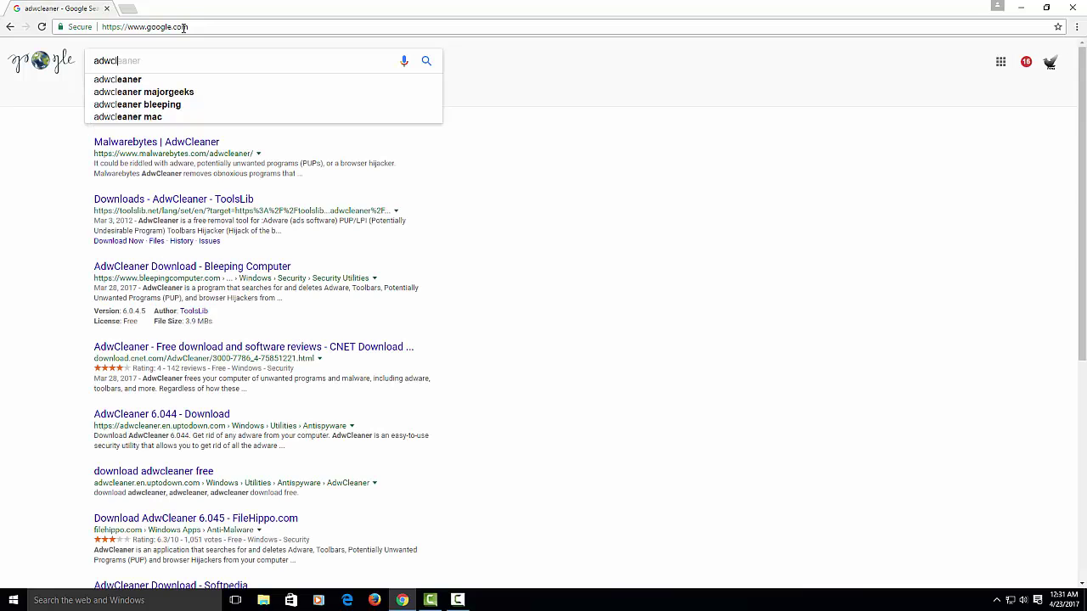
pyautogui.press('Down')
pyautogui.press('Return')
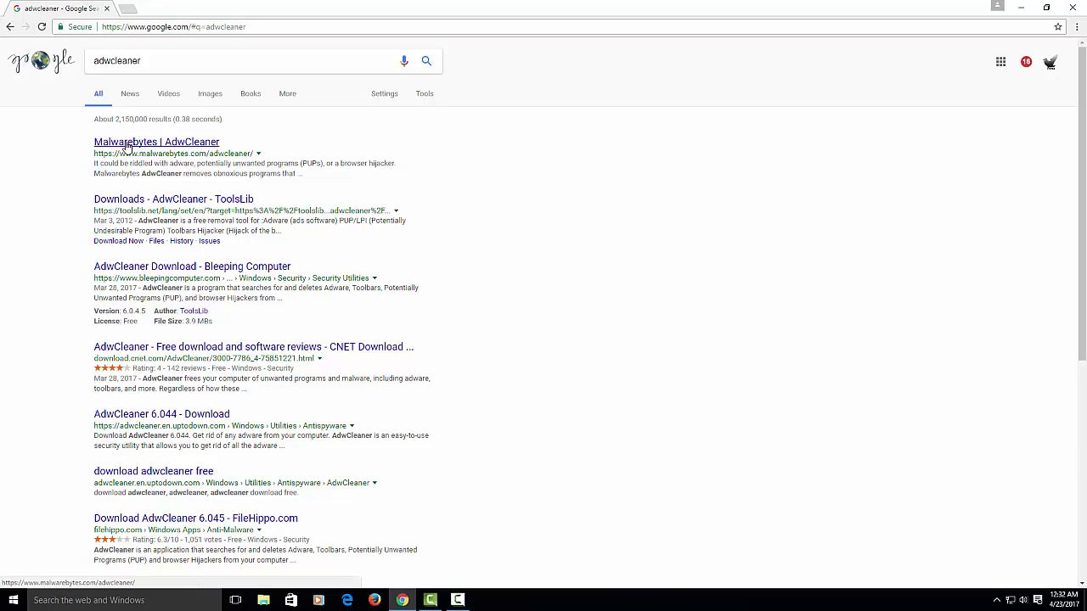
# Download AdwCleaner 6.045 through the Malwarebytes search result and launch the downloaded adwcleaner_6.045.exe.
pyautogui.click(128, 146)
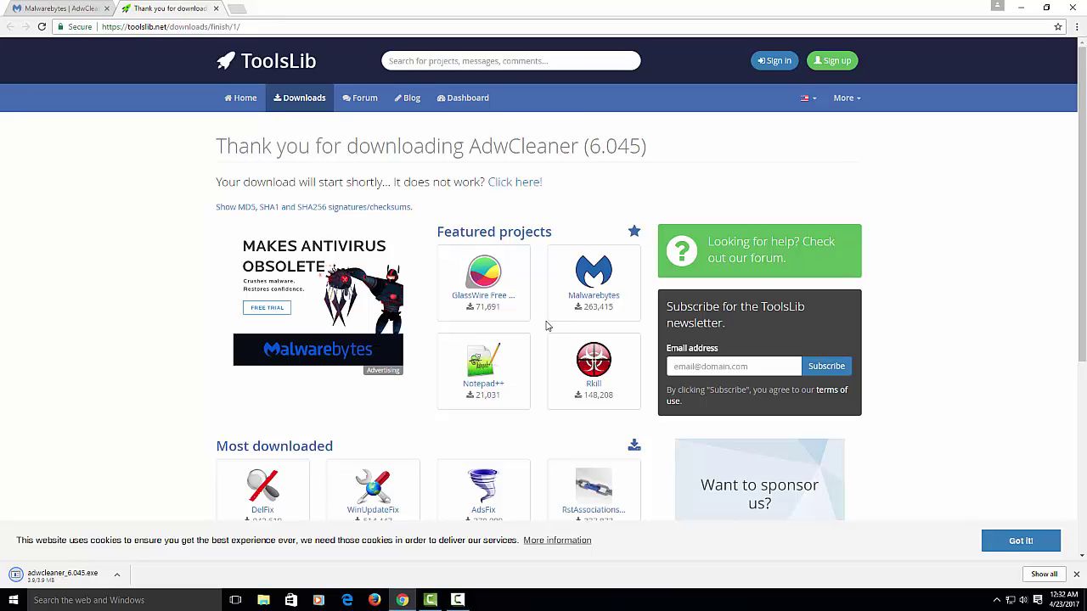
pyautogui.click(47, 577)
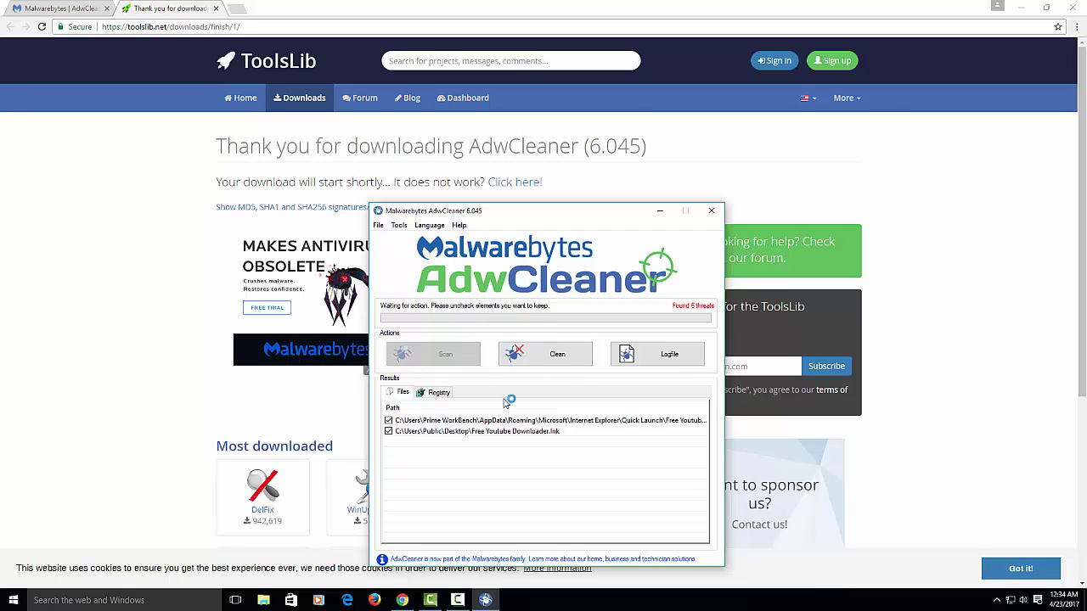
# Review the detected registry keys and files, exclude the public desktop's Free Youtube Downloader.lnk, and clean the remaining threats, closing the resulting log.
pyautogui.click(420, 395)
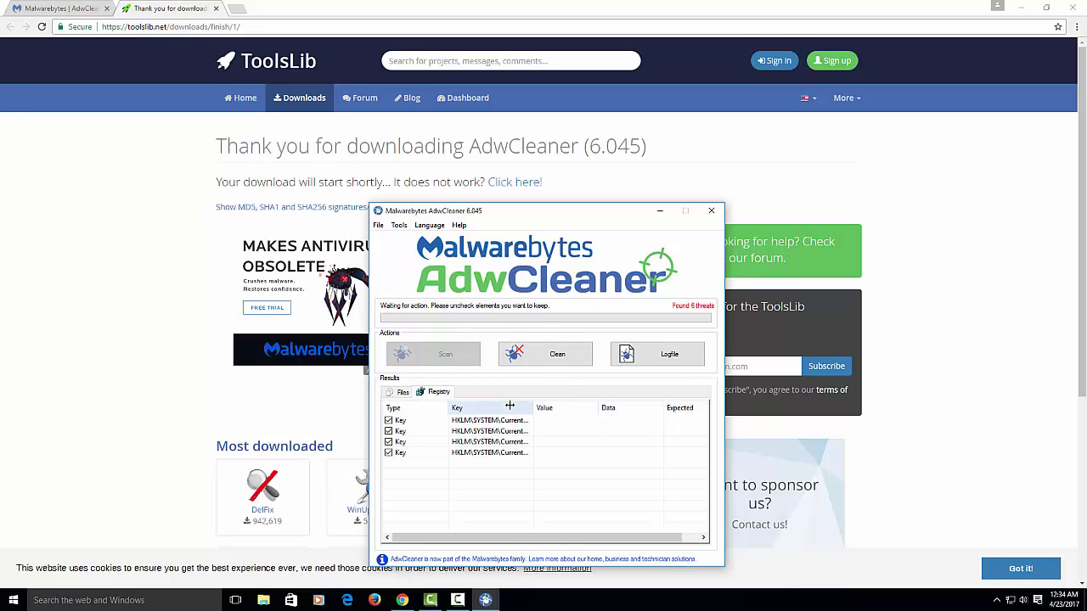
pyautogui.moveTo(533, 407); pyautogui.dragTo(705, 408)
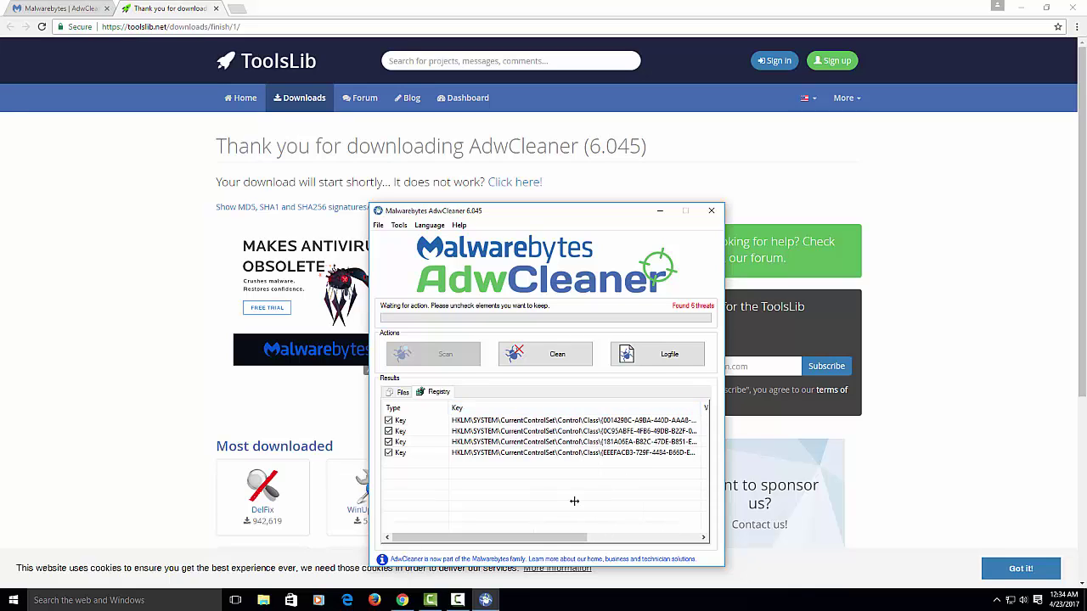
pyautogui.click(404, 391)
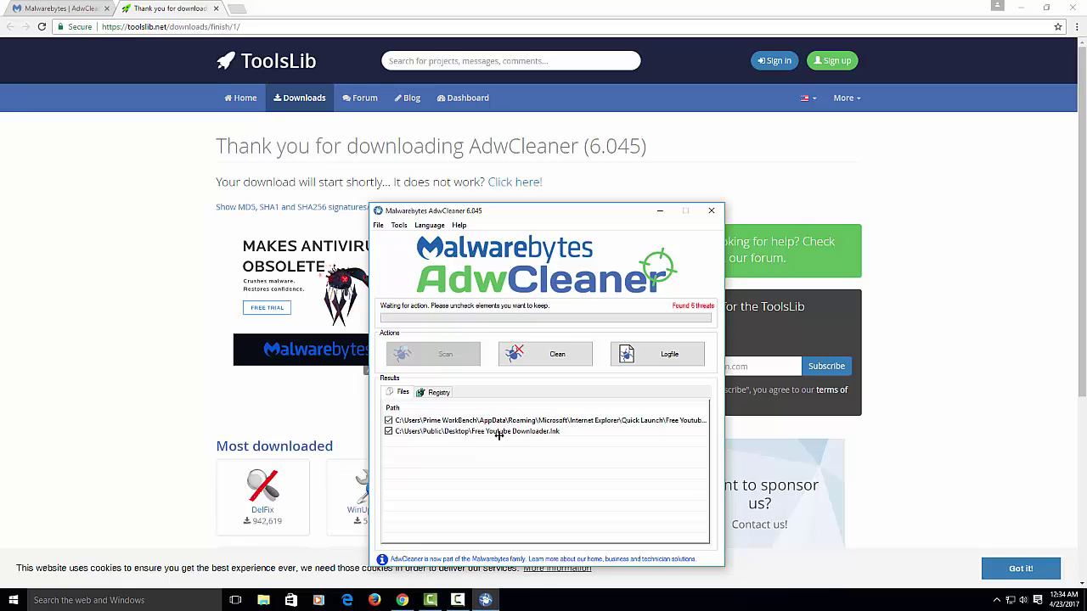
pyautogui.click(390, 432)
pyautogui.click(546, 354)
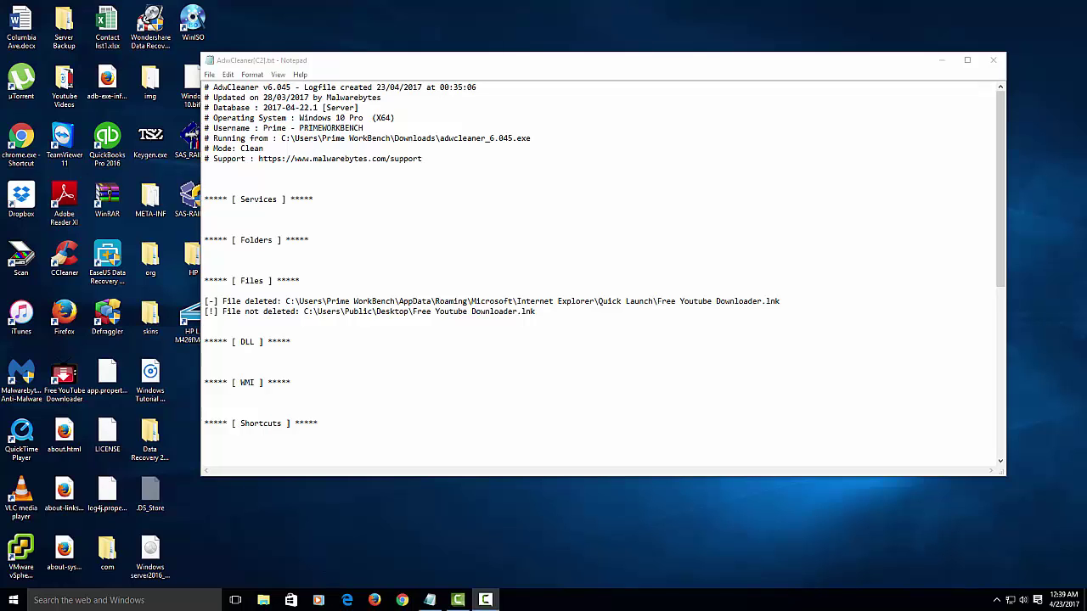
pyautogui.click(999, 64)
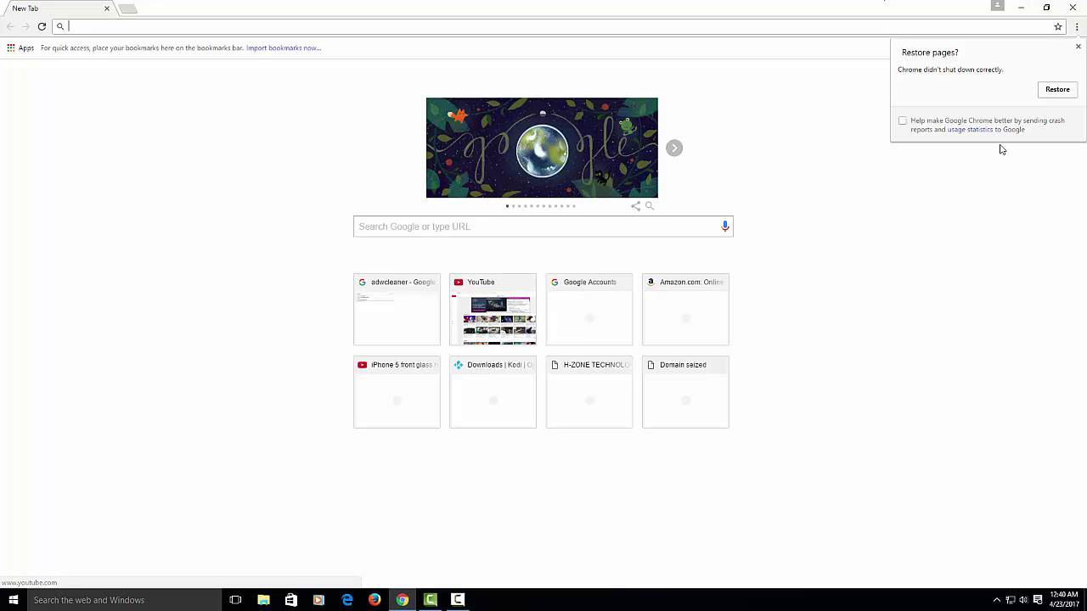
# Export the Chrome bookmarks to the Desktop as bookmarks_4_23_17.html and close the browser.
pyautogui.click(1078, 47)
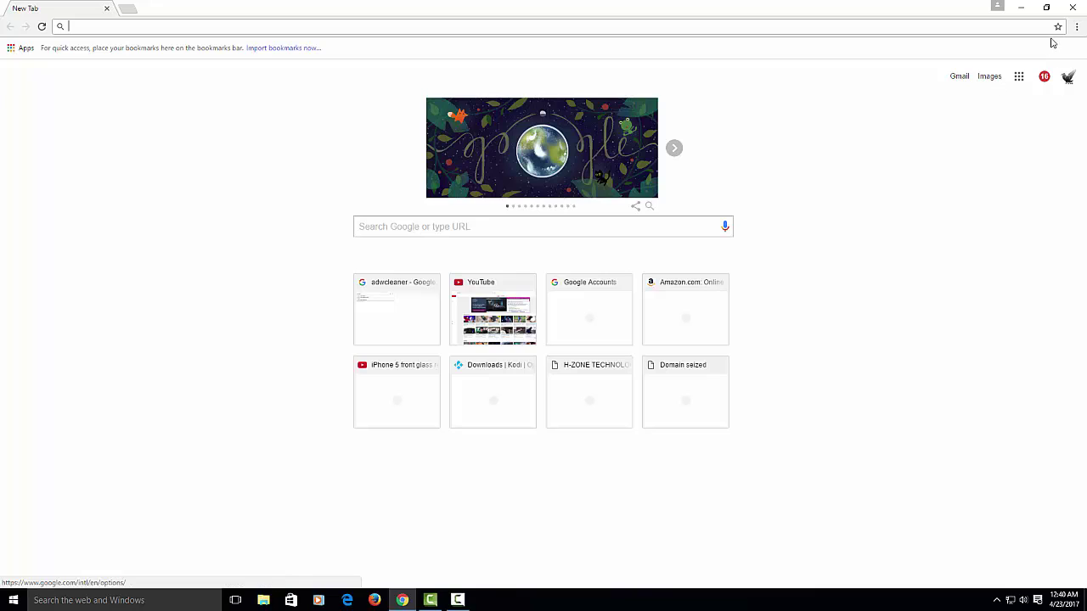
pyautogui.click(1075, 27)
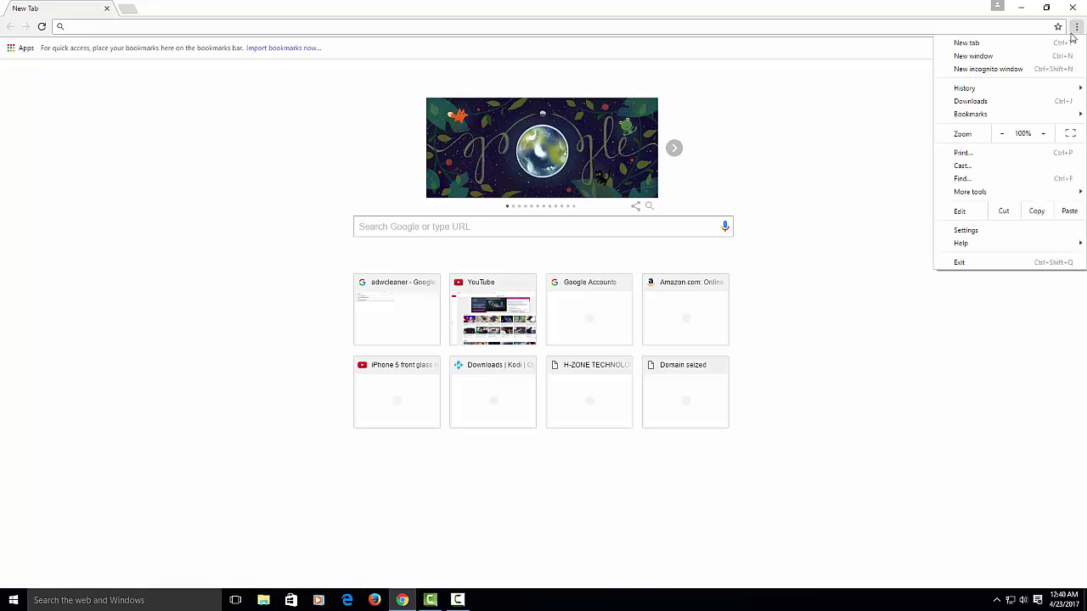
pyautogui.moveTo(992, 117)
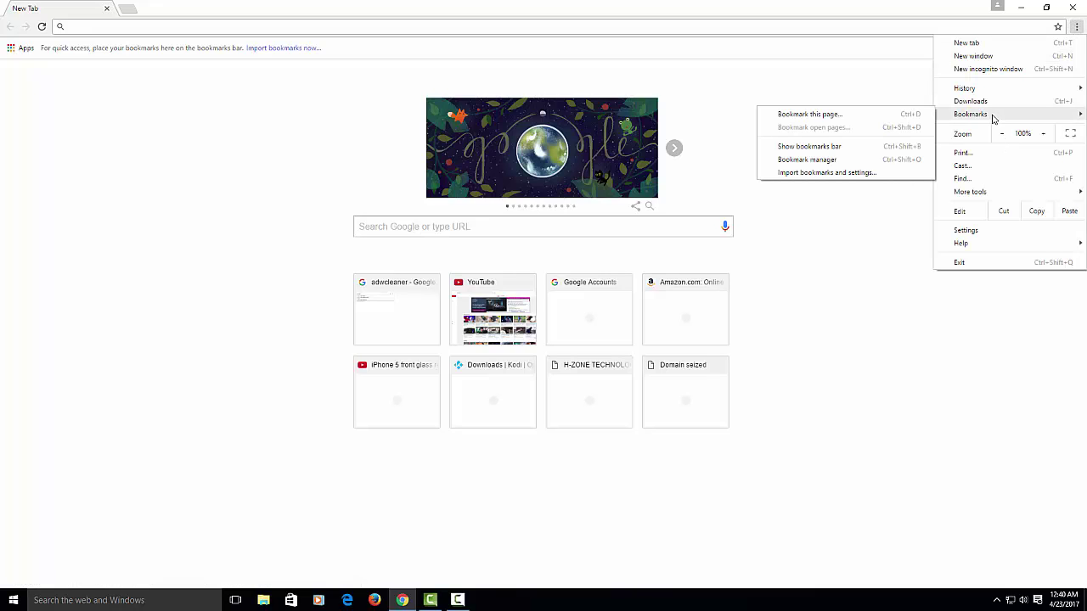
pyautogui.click(809, 161)
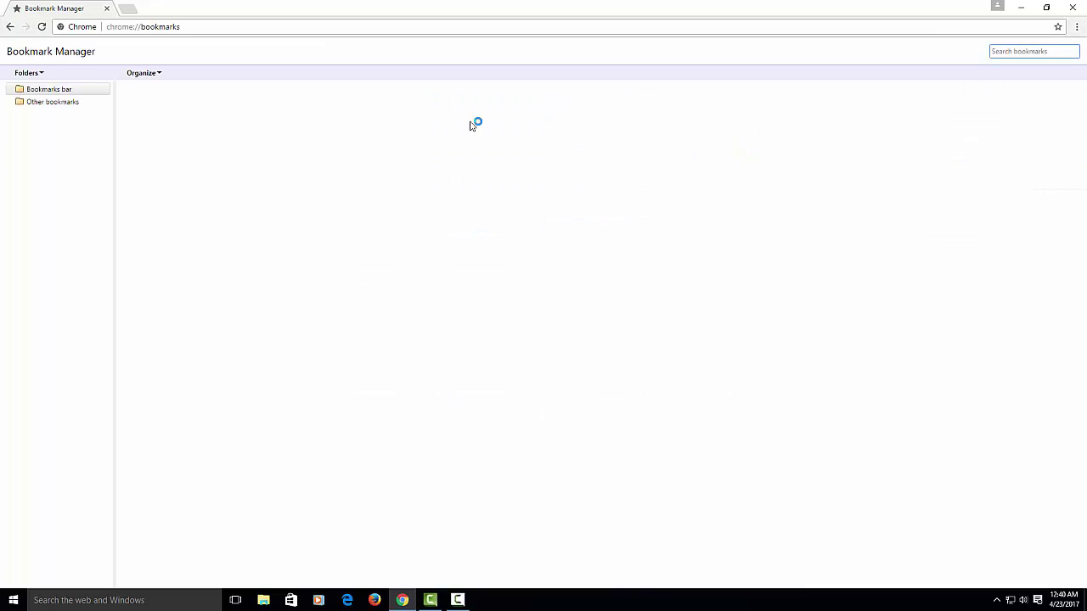
pyautogui.click(141, 73)
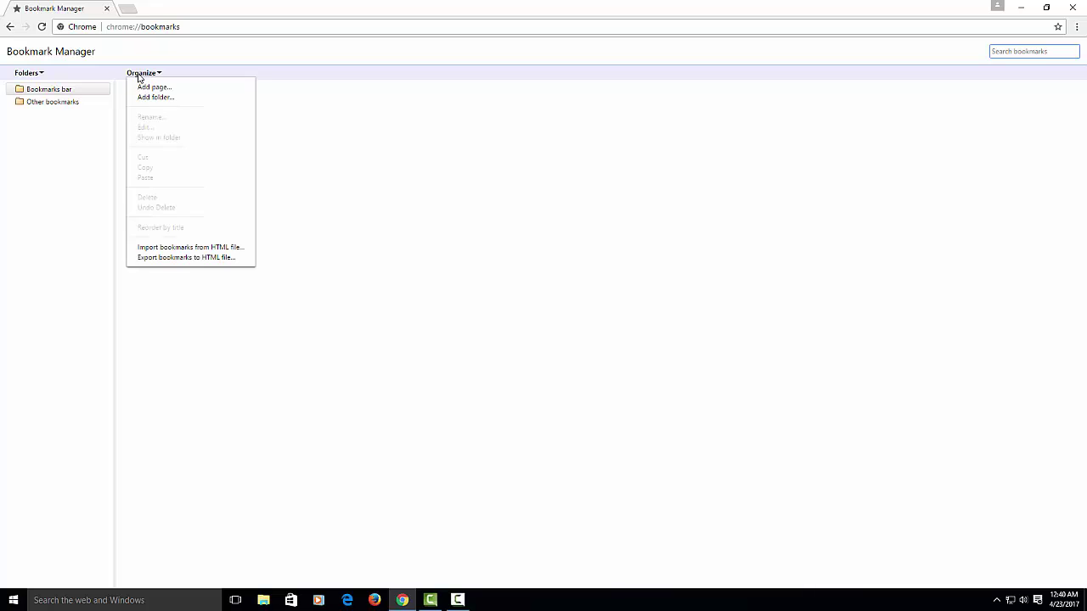
pyautogui.click(163, 258)
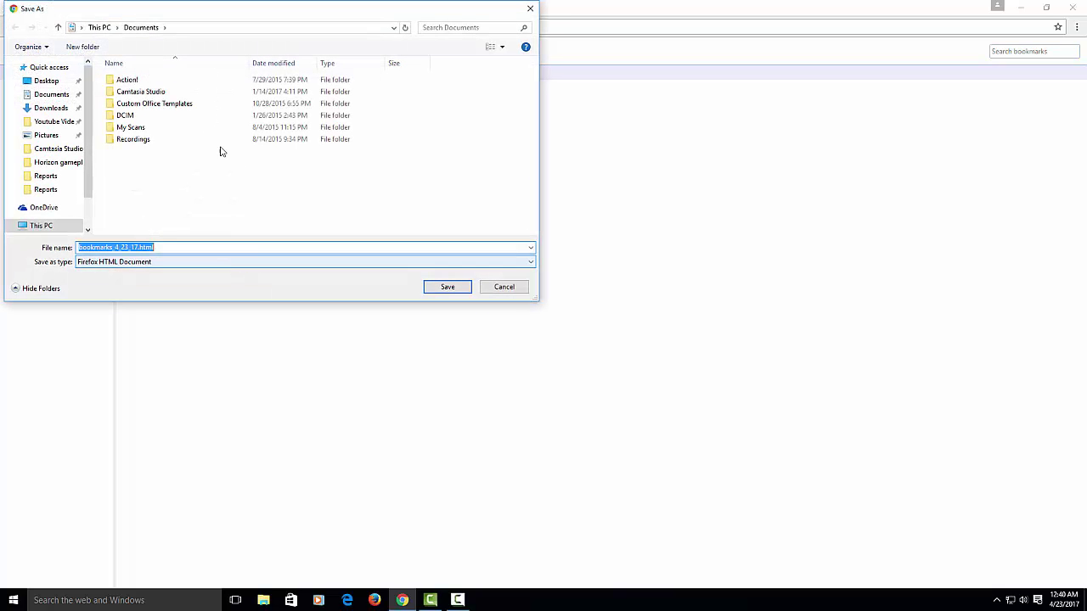
pyautogui.click(62, 84)
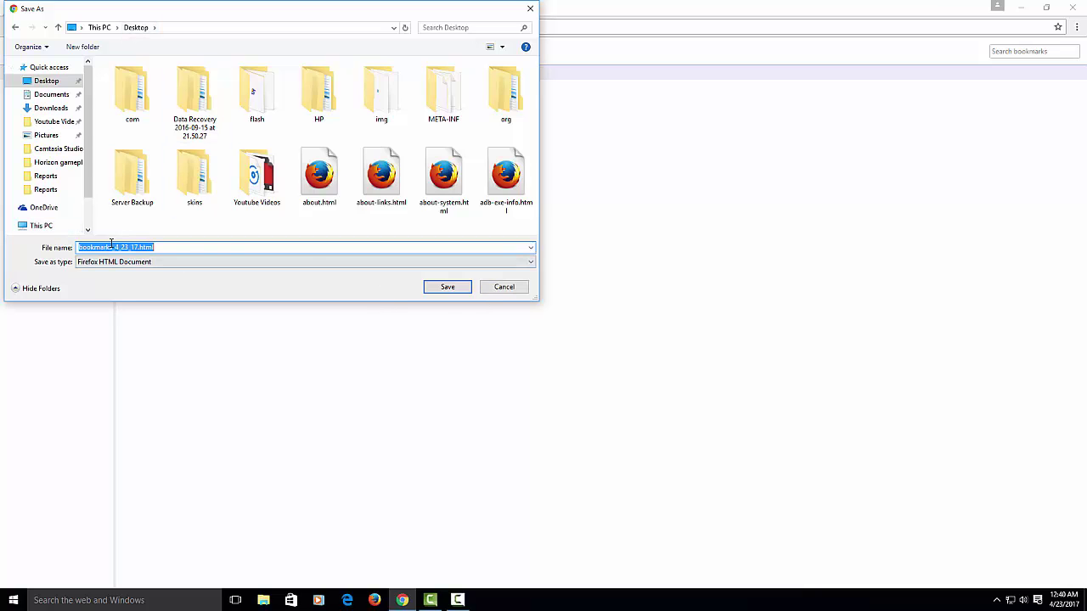
pyautogui.click(446, 287)
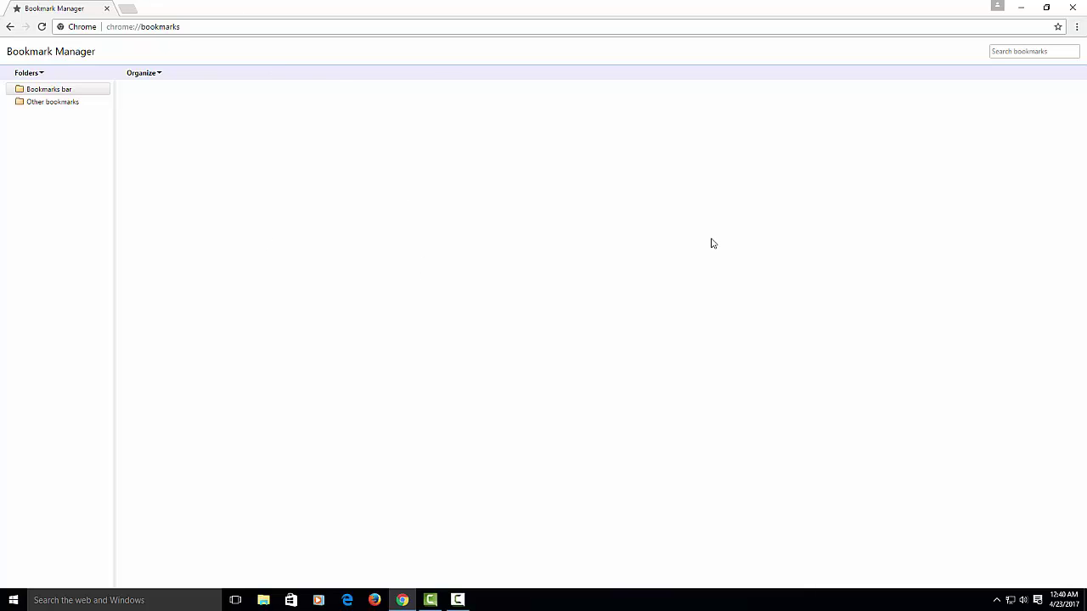
pyautogui.click(1073, 7)
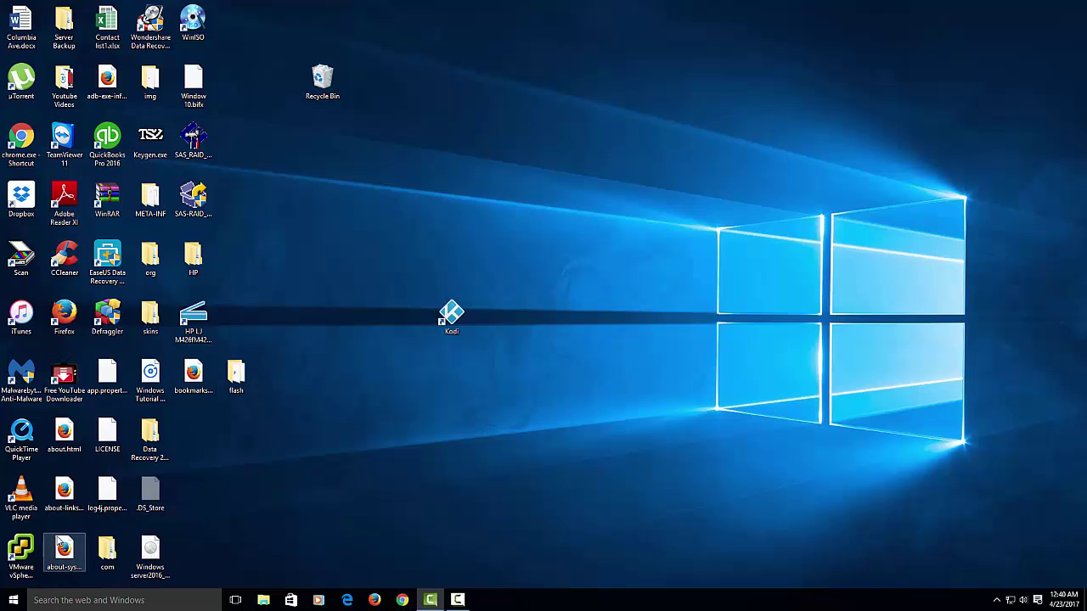
# Open Programs and Features and sort the installed programs by name to locate Google Chrome.
pyautogui.rightClick(19, 603)
pyautogui.click(62, 387)
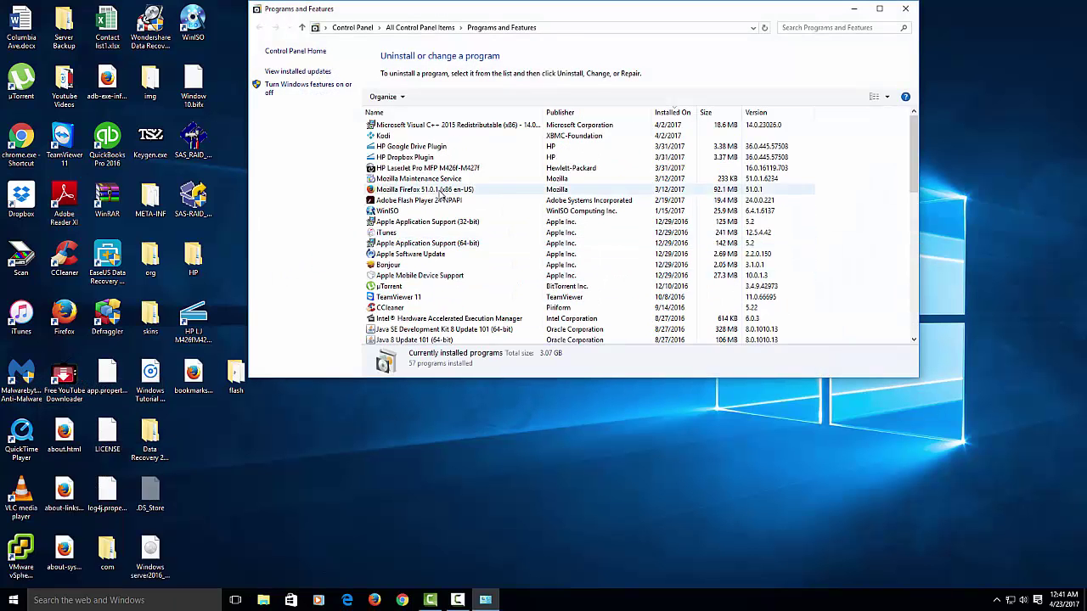
pyautogui.scroll(-5, 433, 242)
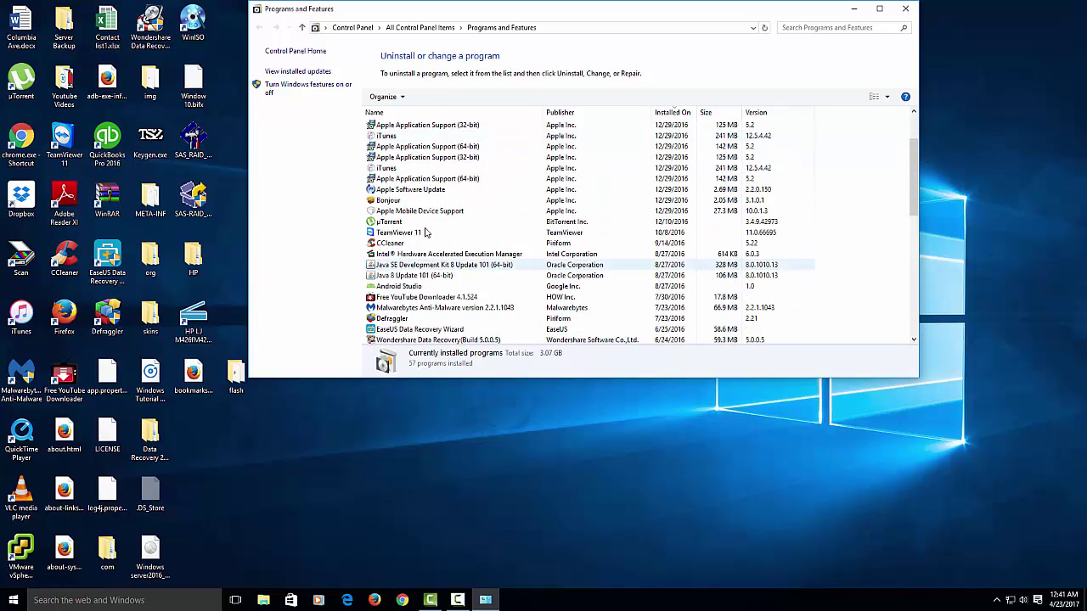
pyautogui.scroll(5, 425, 220)
pyautogui.click(373, 112)
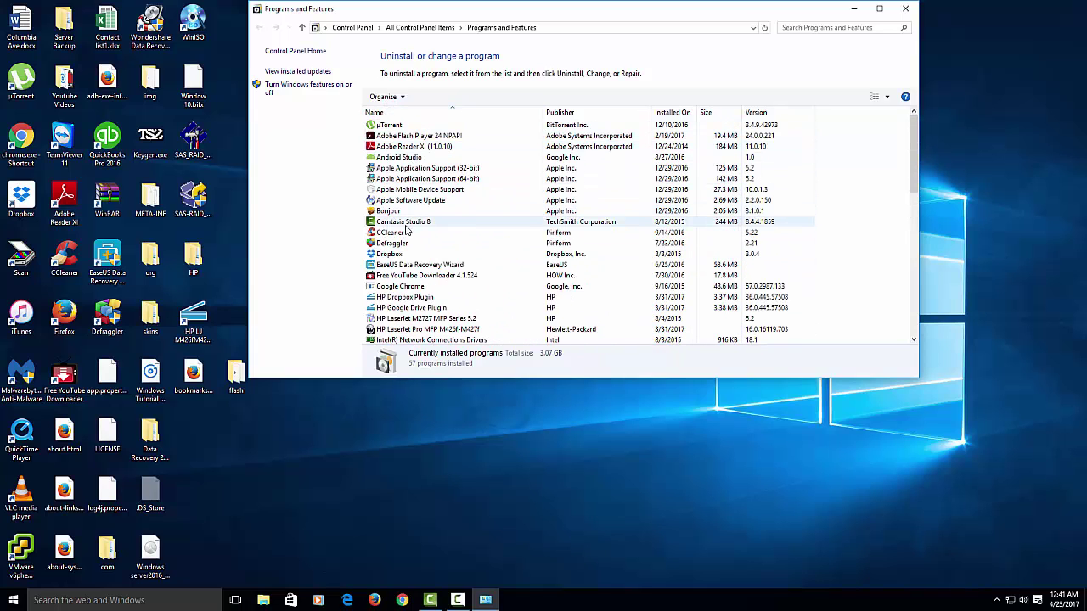
pyautogui.scroll(-2, 399, 247)
pyautogui.scroll(1, 398, 248)
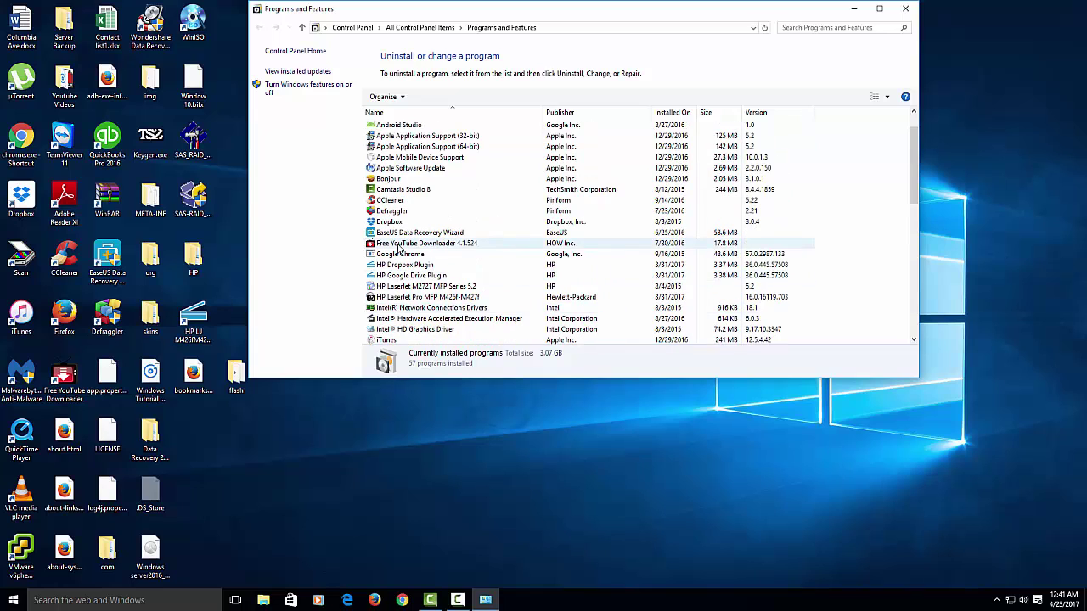
# Uninstall Google Chrome and close Programs and Features.
pyautogui.click(399, 254)
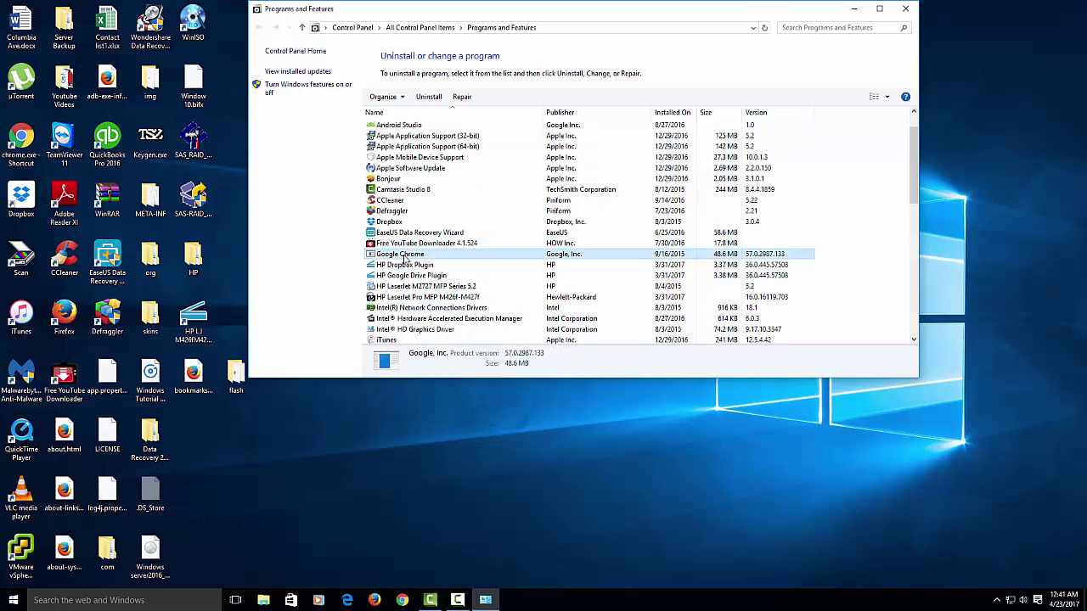
pyautogui.click(423, 98)
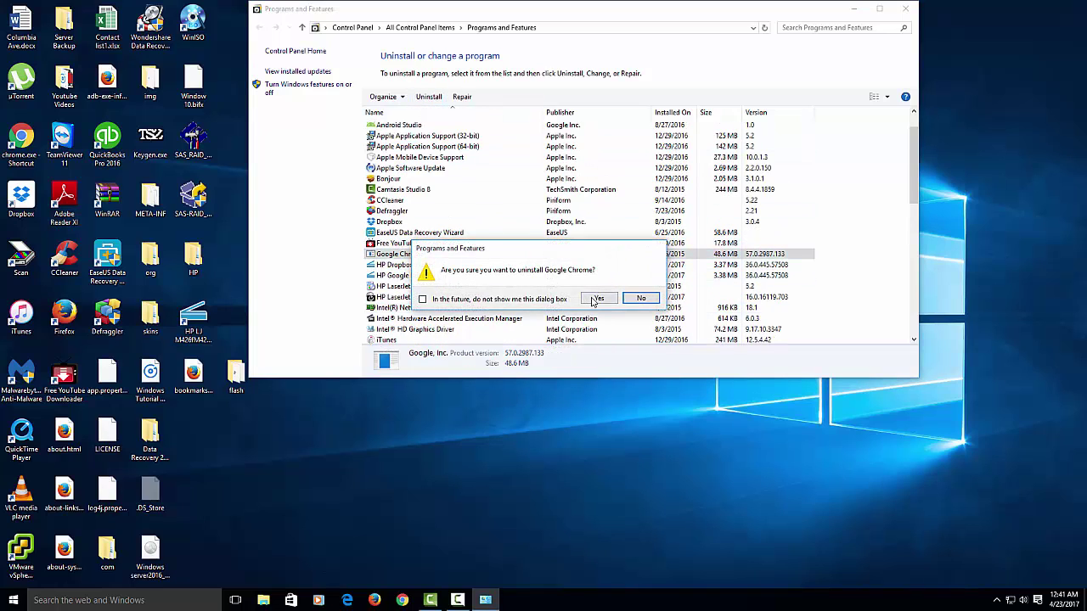
pyautogui.click(594, 298)
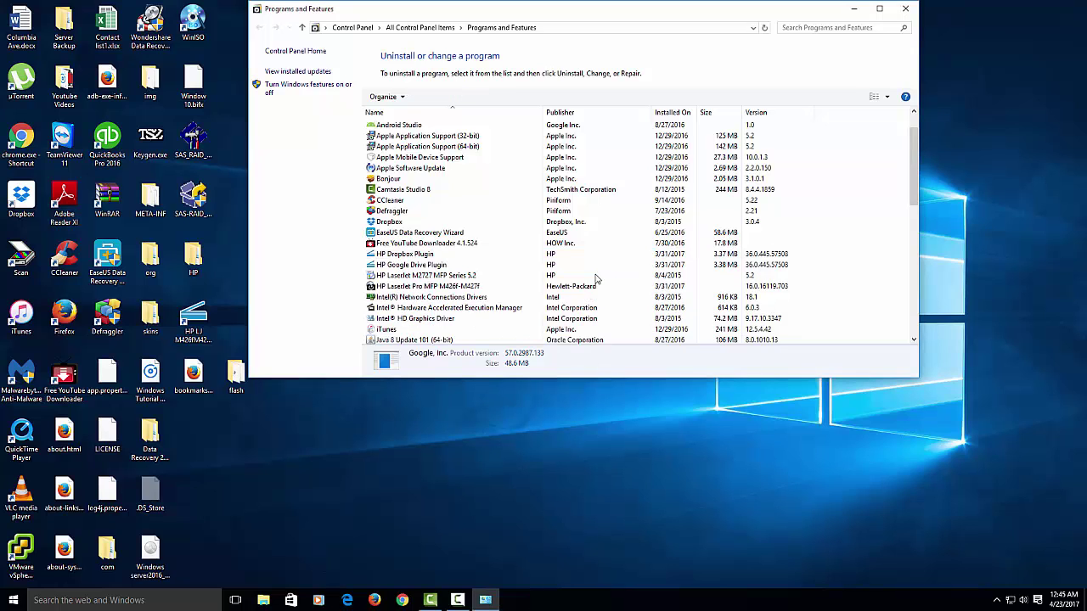
pyautogui.click(906, 9)
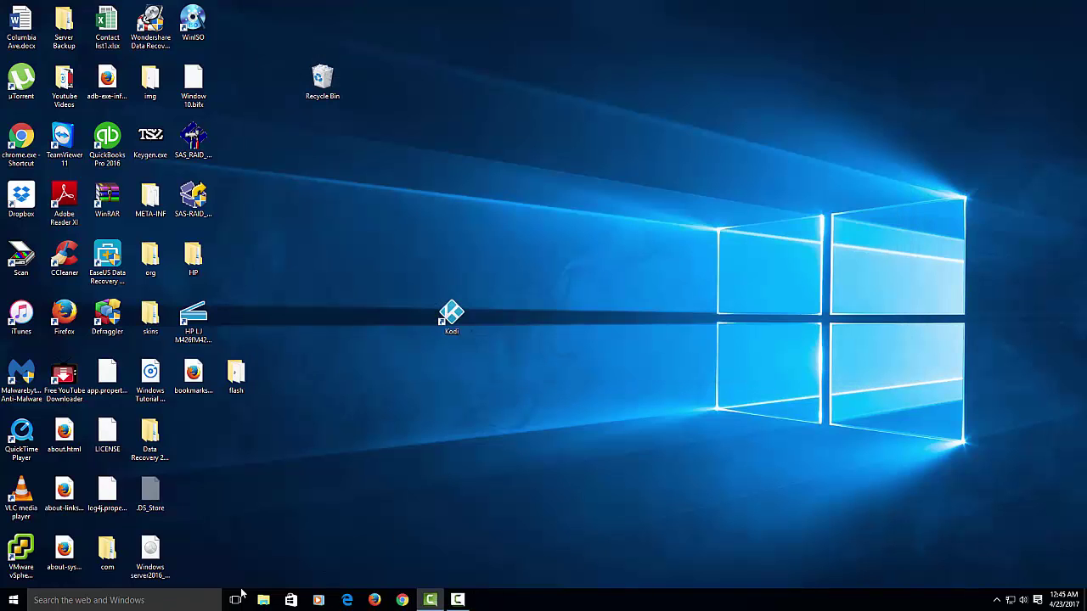
# Open File Explorer and browse to the AppData\Local folder of the user's profile on Local Disk (C:).
pyautogui.click(263, 600)
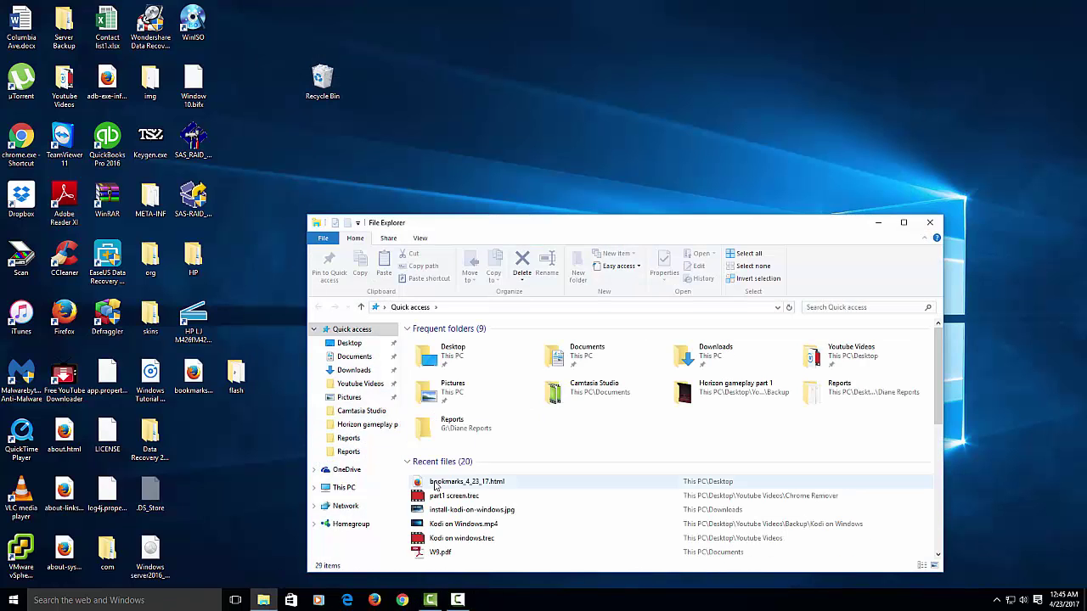
pyautogui.click(344, 489)
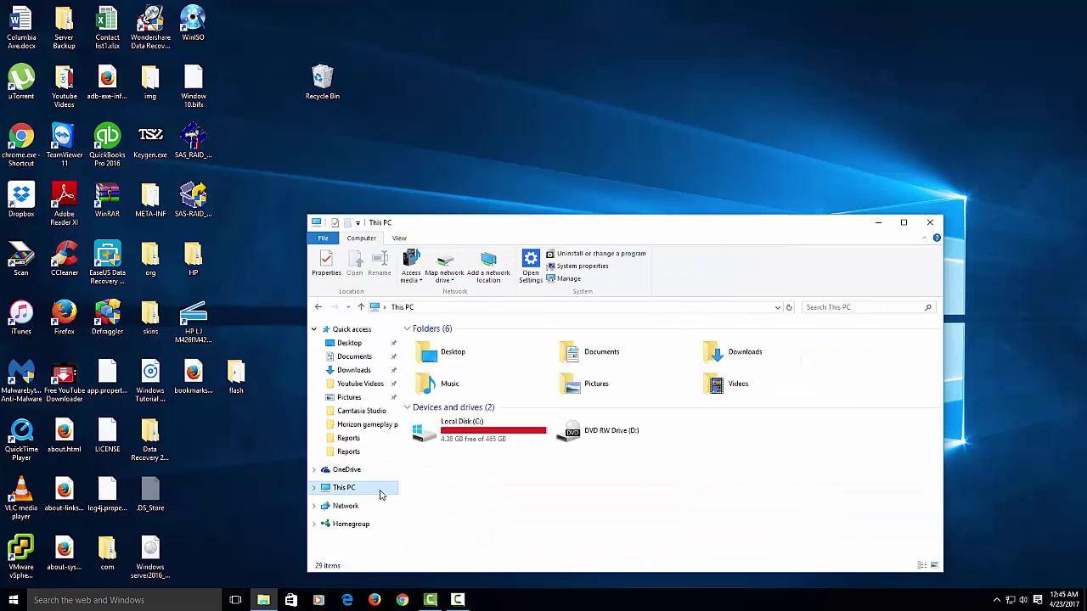
pyautogui.doubleClick(460, 434)
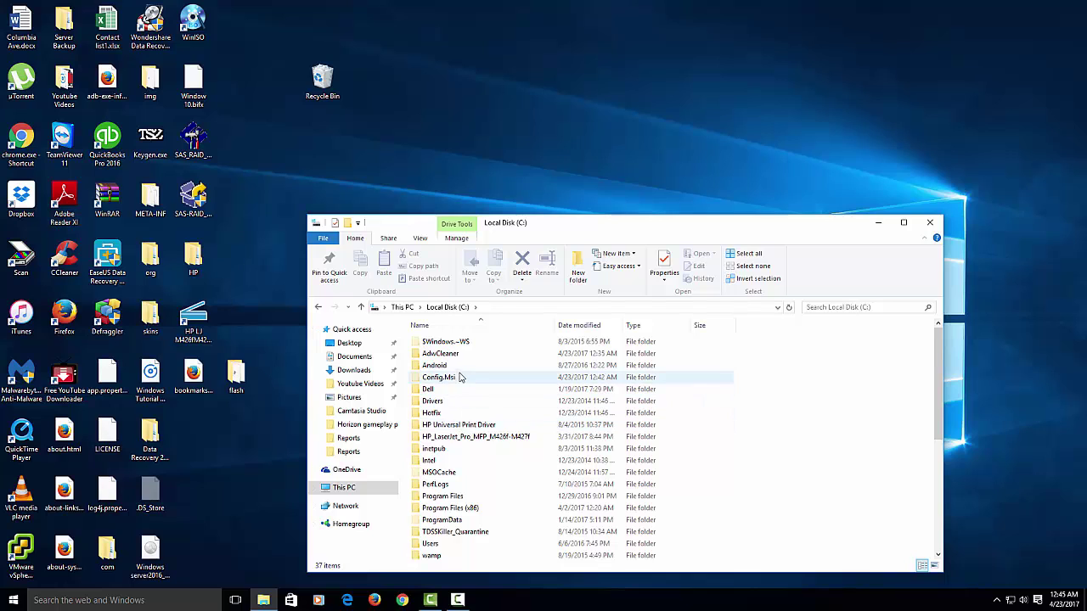
pyautogui.scroll(-3, 459, 377)
pyautogui.doubleClick(433, 446)
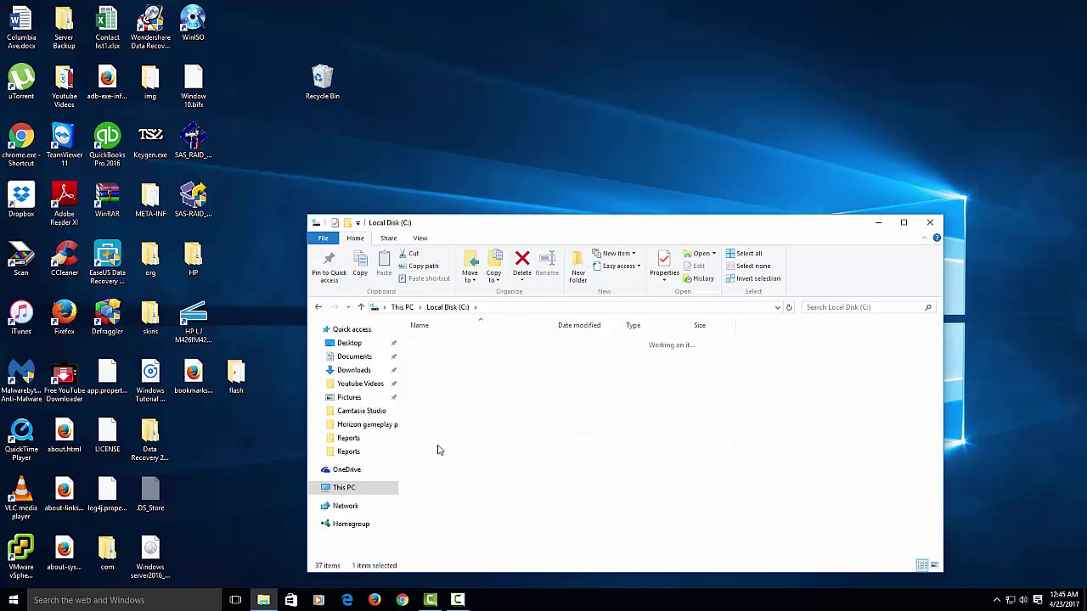
pyautogui.doubleClick(441, 379)
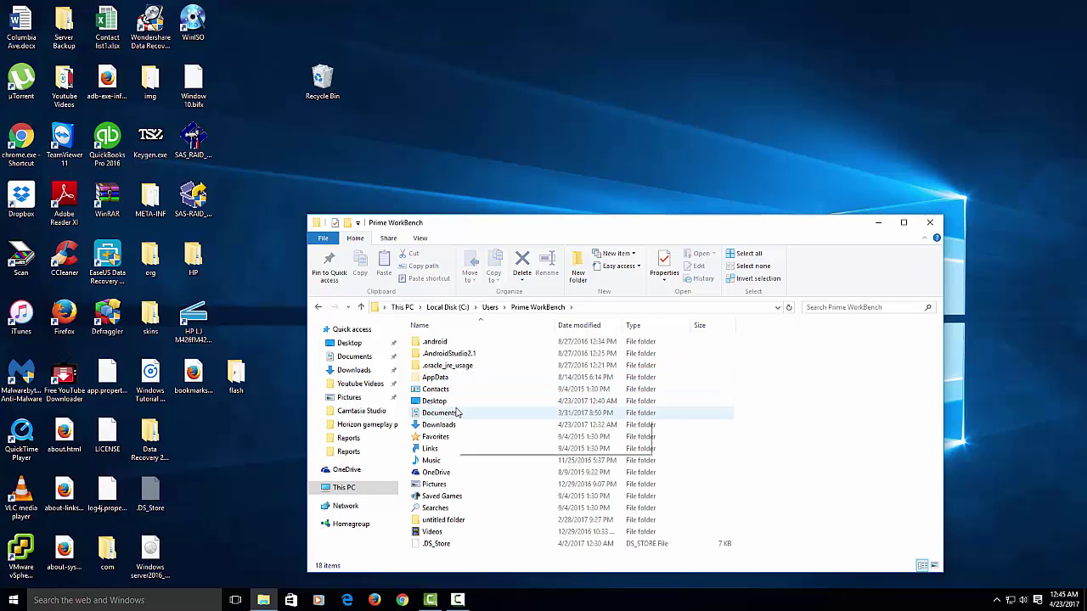
pyautogui.doubleClick(436, 376)
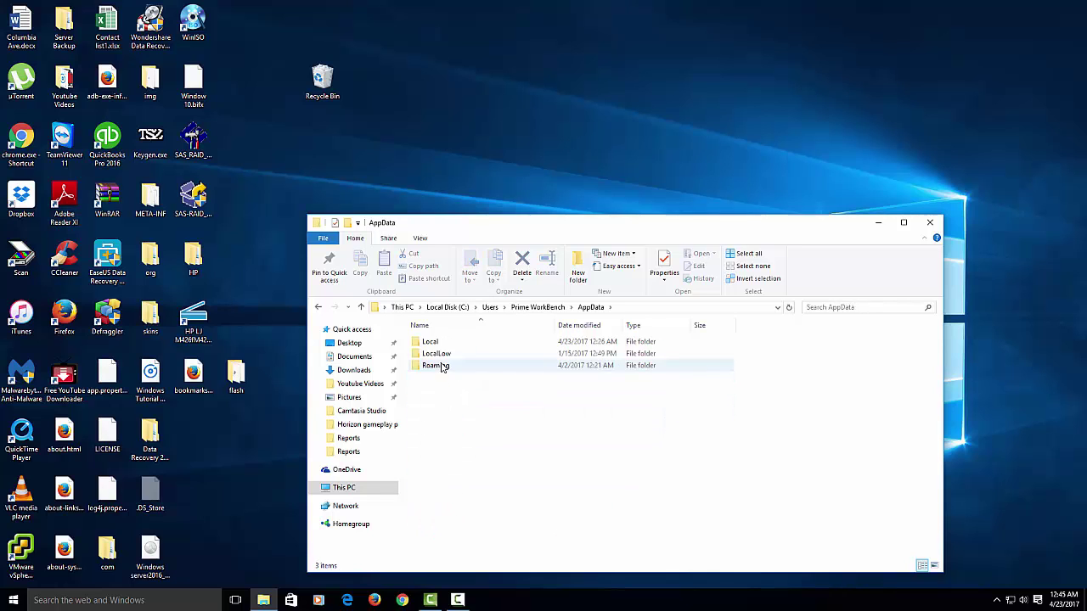
pyautogui.doubleClick(430, 342)
pyautogui.scroll(-1, 459, 454)
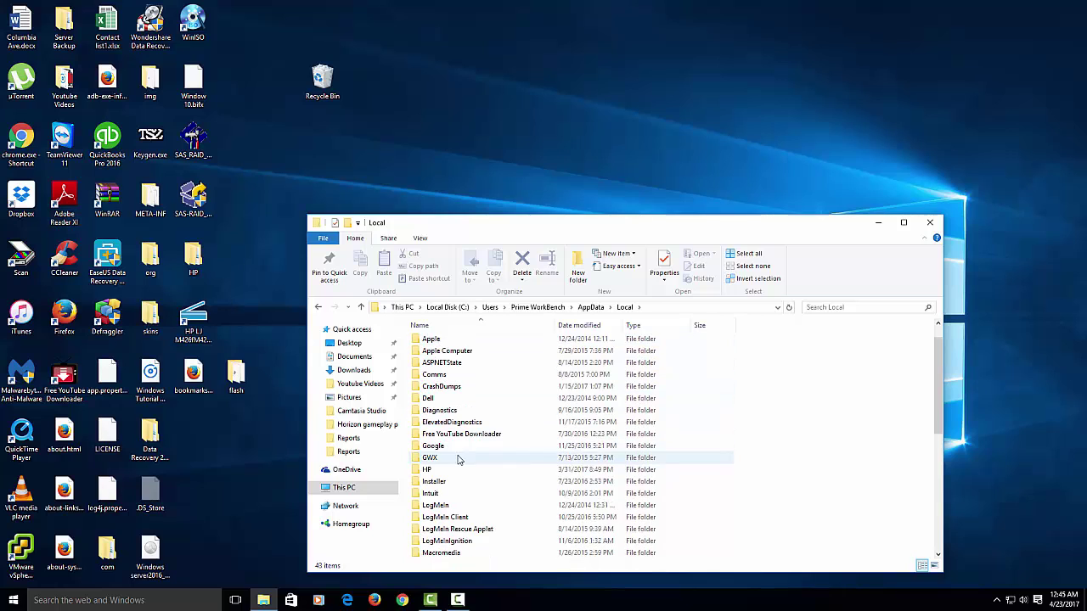
# Check the contents of the Google folder in AppData\Local, and move that folder to the Recycle Bin.
pyautogui.doubleClick(431, 446)
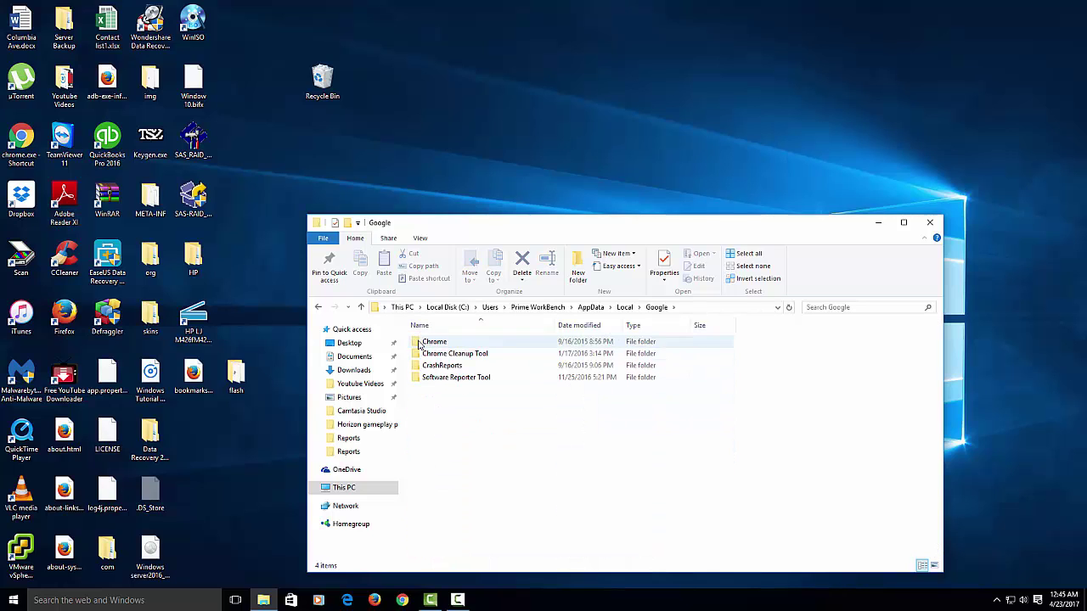
pyautogui.click(319, 308)
pyautogui.rightClick(459, 473)
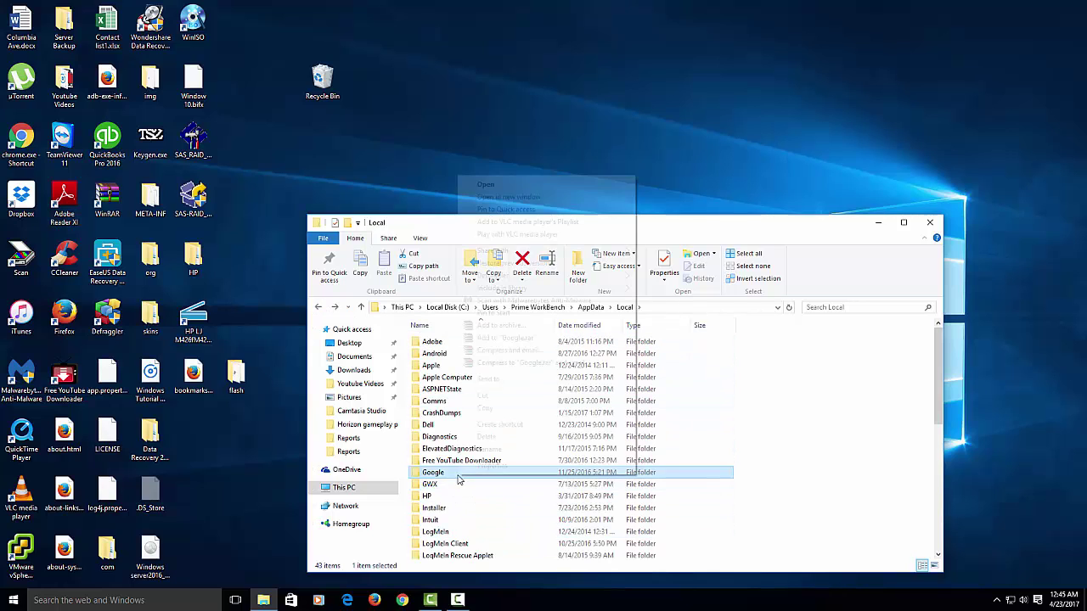
pyautogui.click(480, 435)
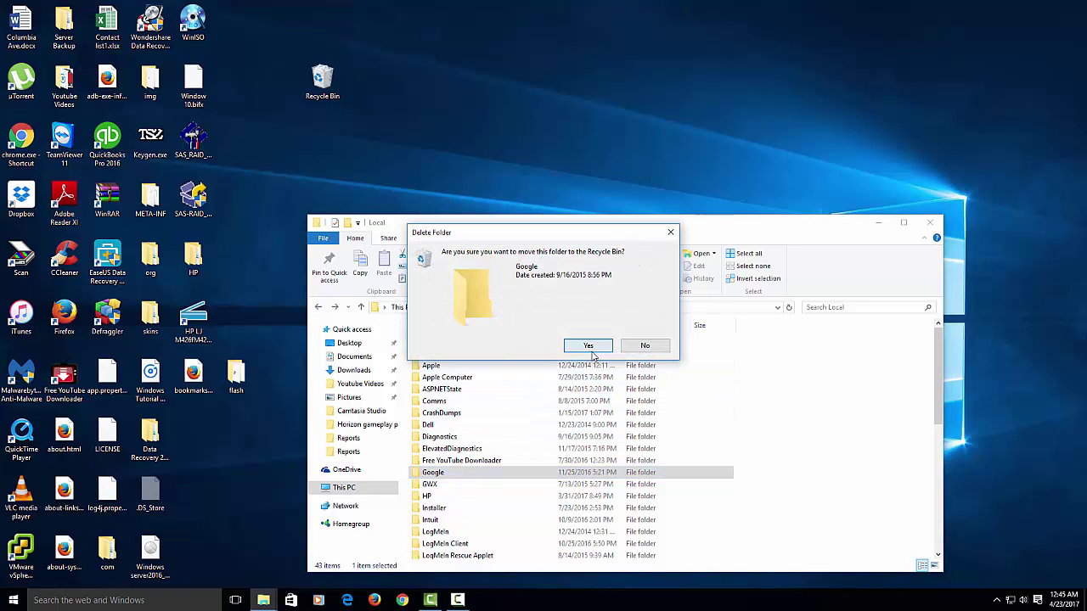
pyautogui.click(587, 346)
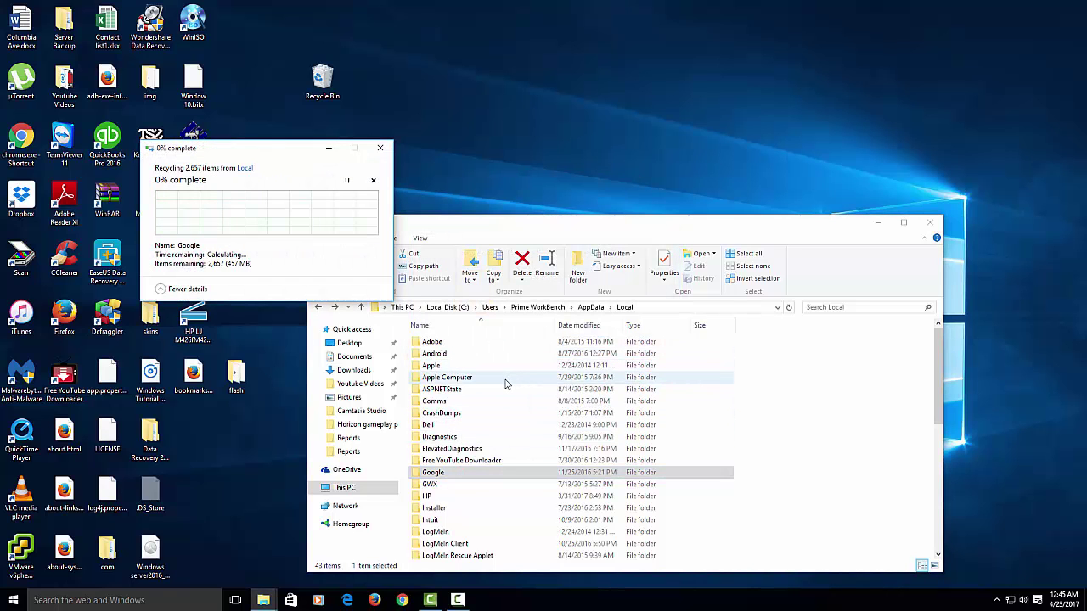
# Look through the LocalLow and Roaming folders of AppData for leftover Google folders.
pyautogui.hotkey('alt', 'Up')
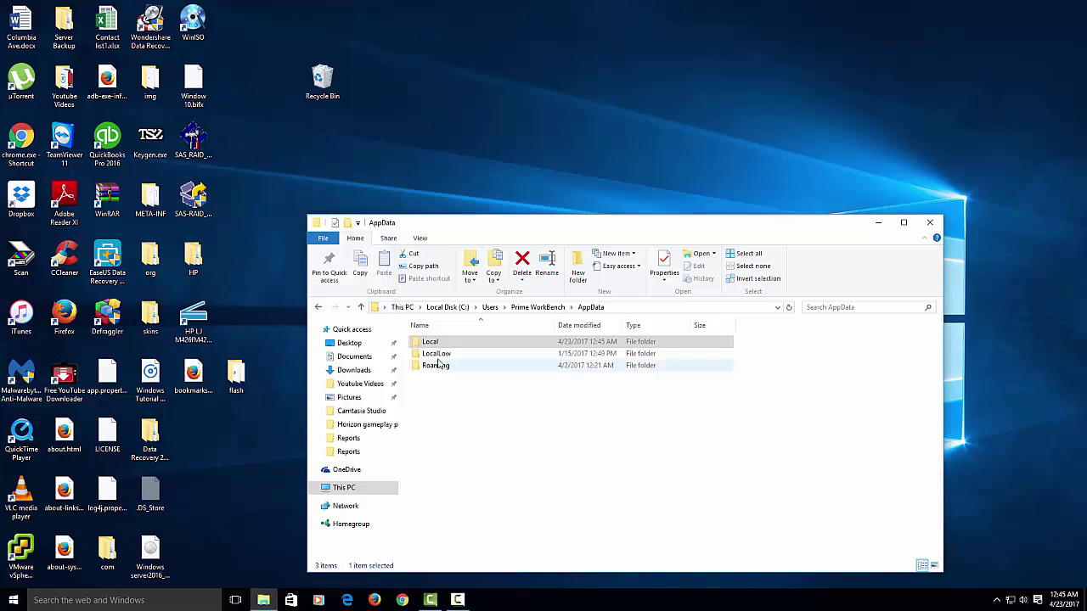
pyautogui.click(436, 354)
pyautogui.doubleClick(437, 355)
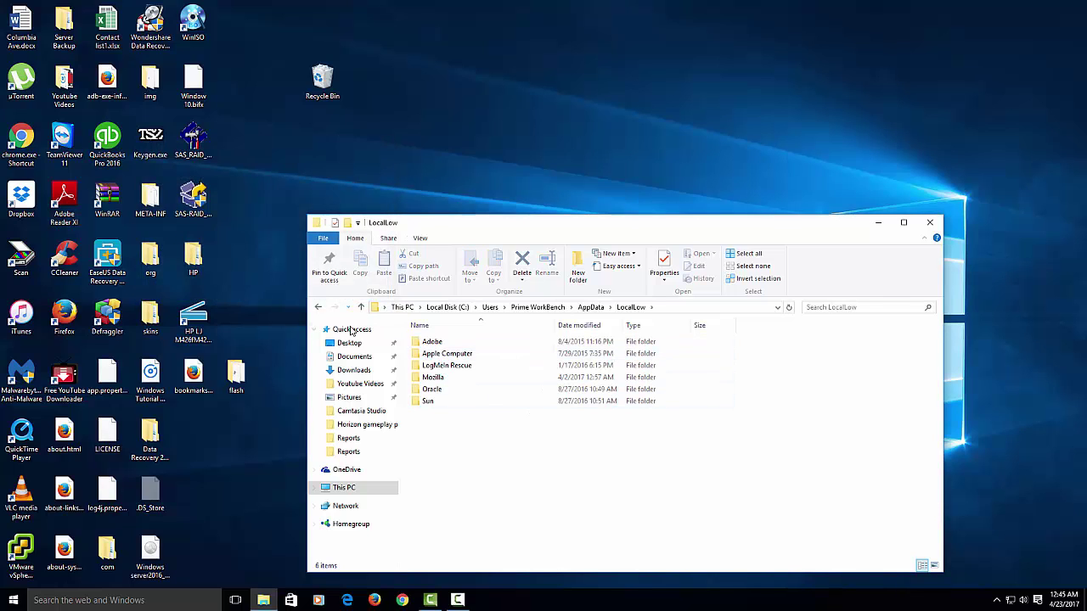
pyautogui.click(318, 306)
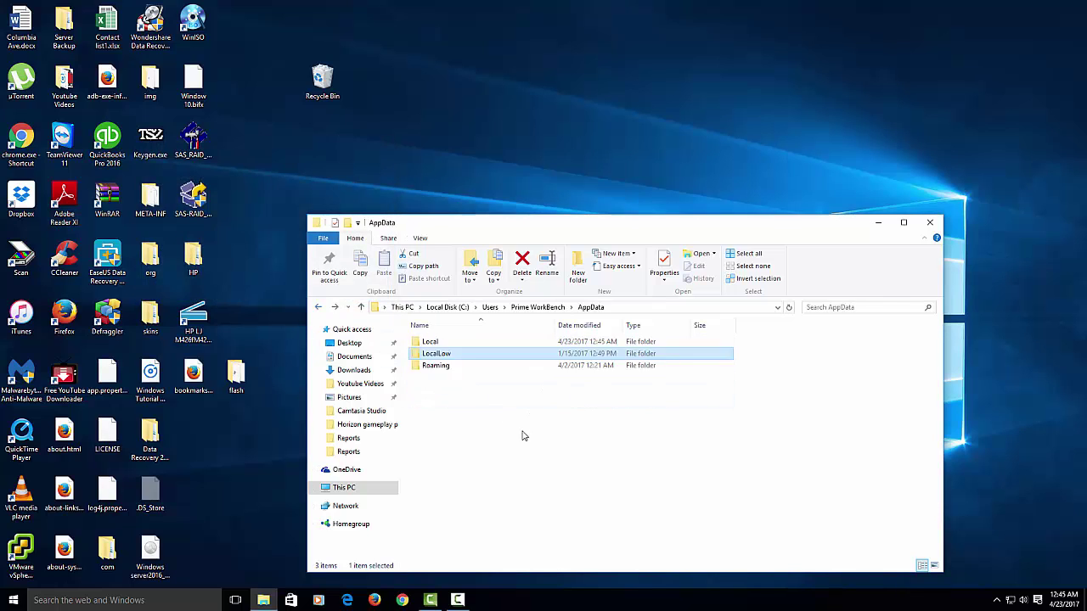
pyautogui.doubleClick(451, 366)
pyautogui.scroll(-3, 478, 480)
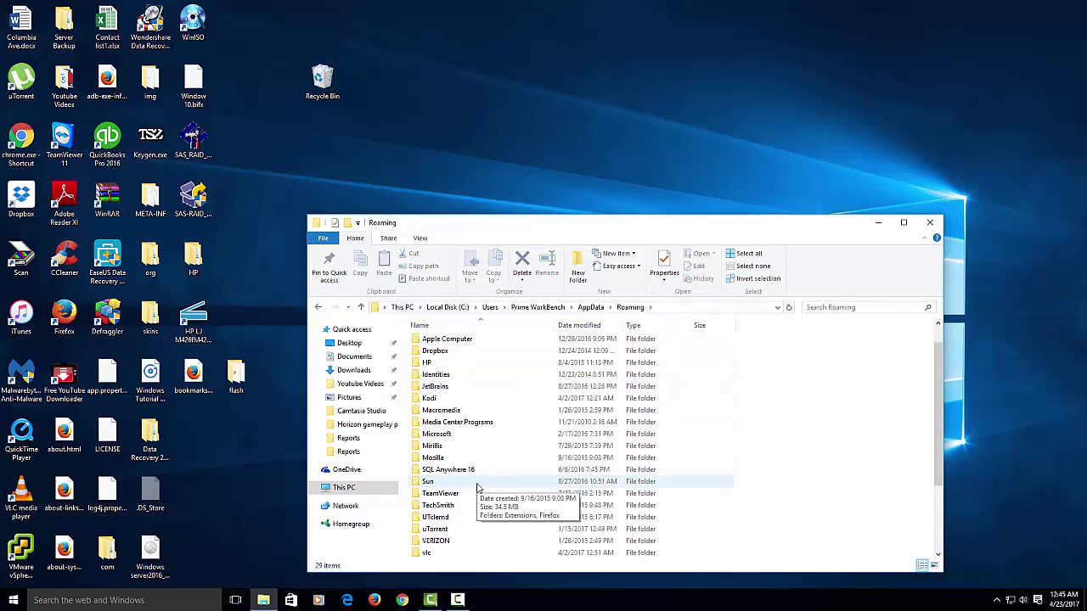
pyautogui.scroll(3, 480, 492)
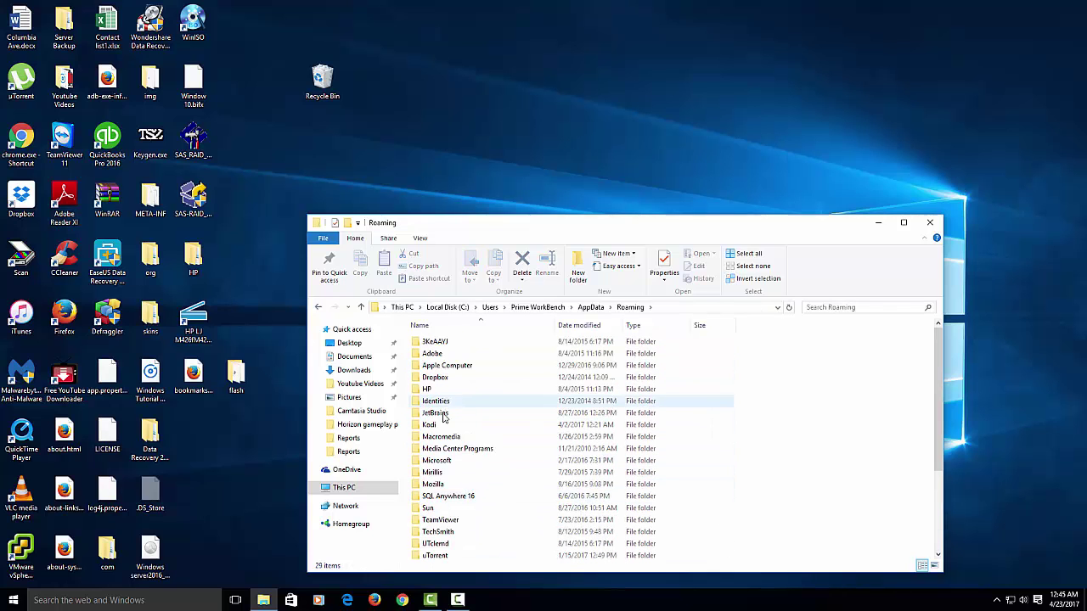
pyautogui.scroll(-1, 481, 485)
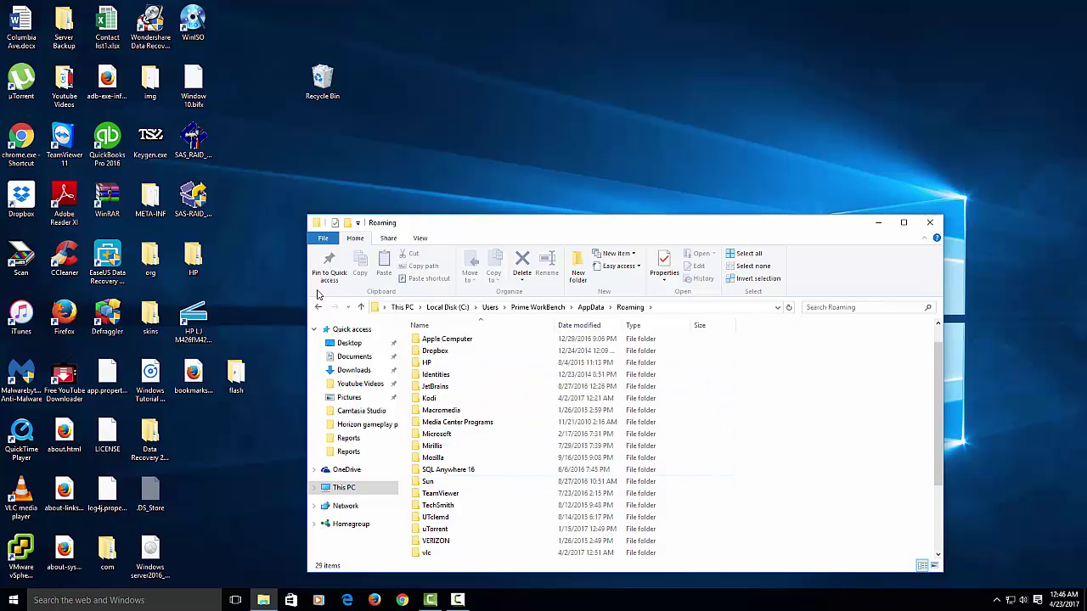
pyautogui.click(318, 308)
# Look through the ProgramData folder on Local Disk (C:) for leftover Google folders.
pyautogui.click(339, 492)
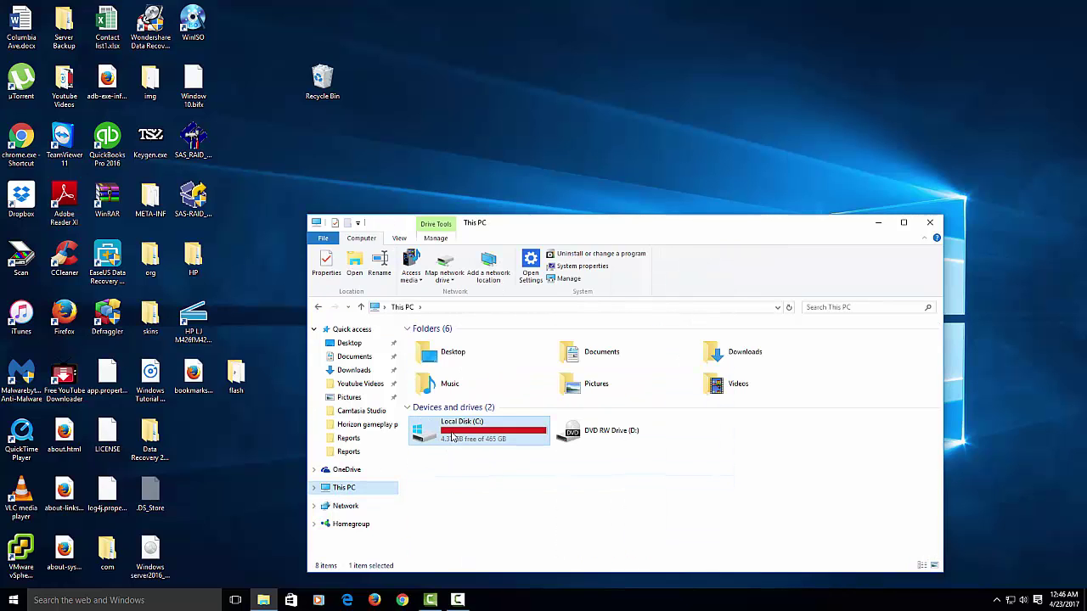
pyautogui.doubleClick(454, 436)
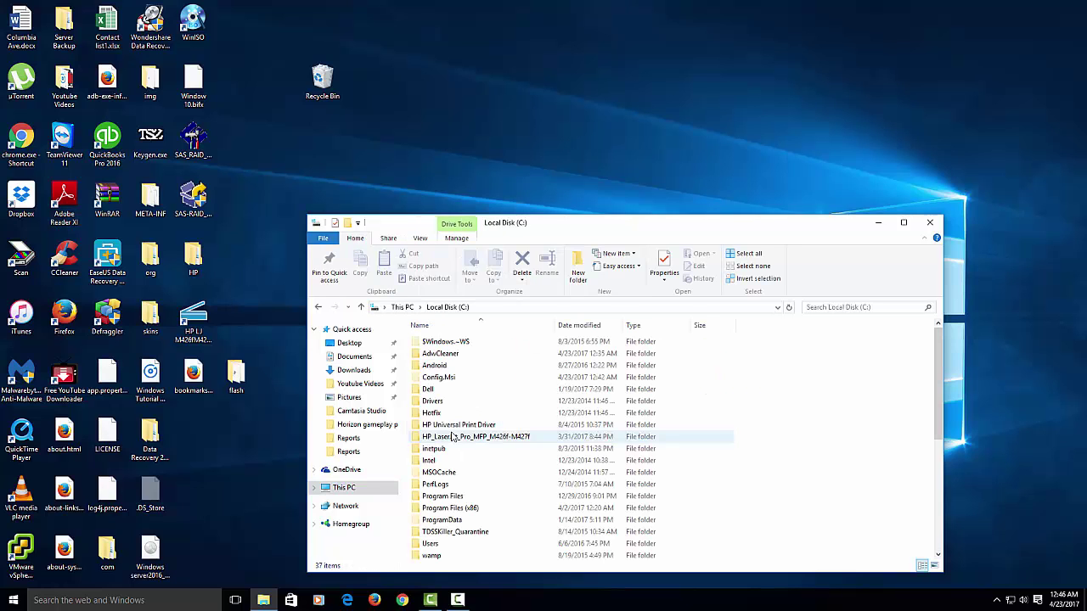
pyautogui.doubleClick(445, 493)
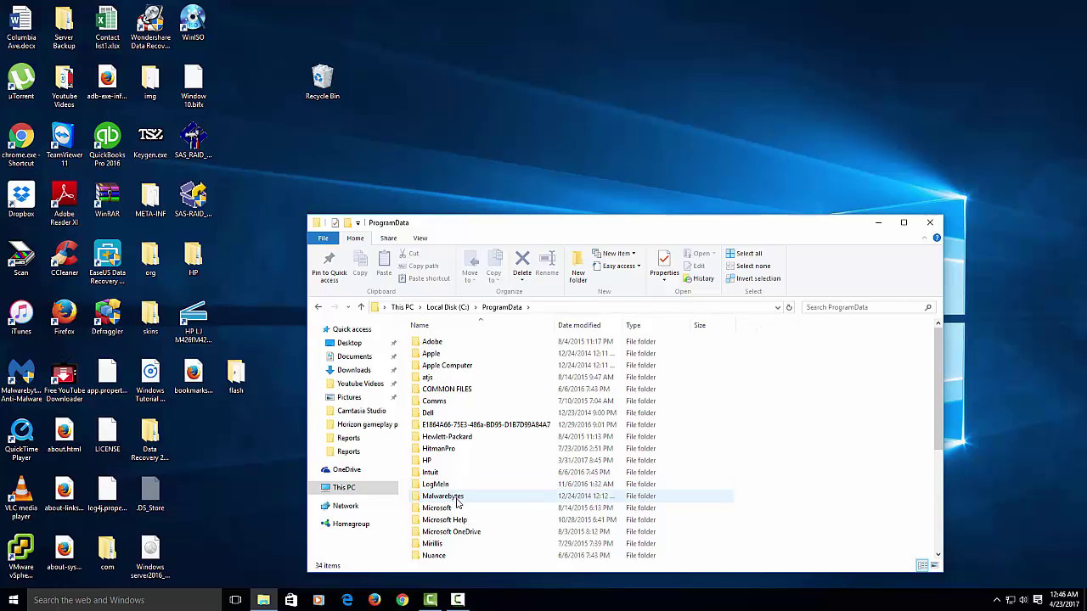
pyautogui.scroll(-3, 446, 497)
pyautogui.scroll(3, 456, 503)
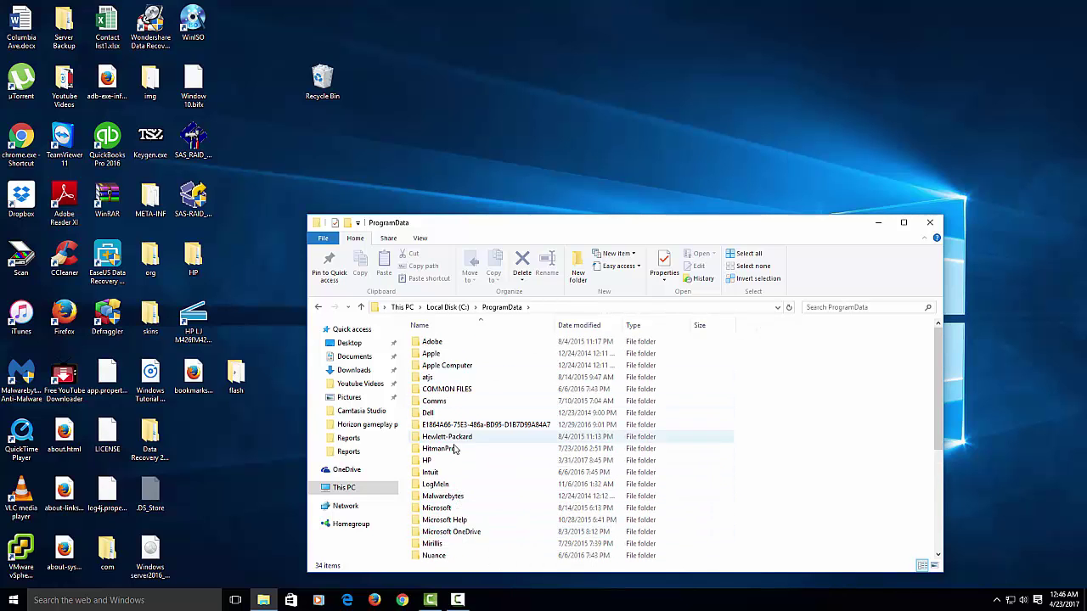
pyautogui.click(317, 307)
# Delete the Google folder from Program Files (x86) and return to the root of Local Disk (C:).
pyautogui.doubleClick(458, 508)
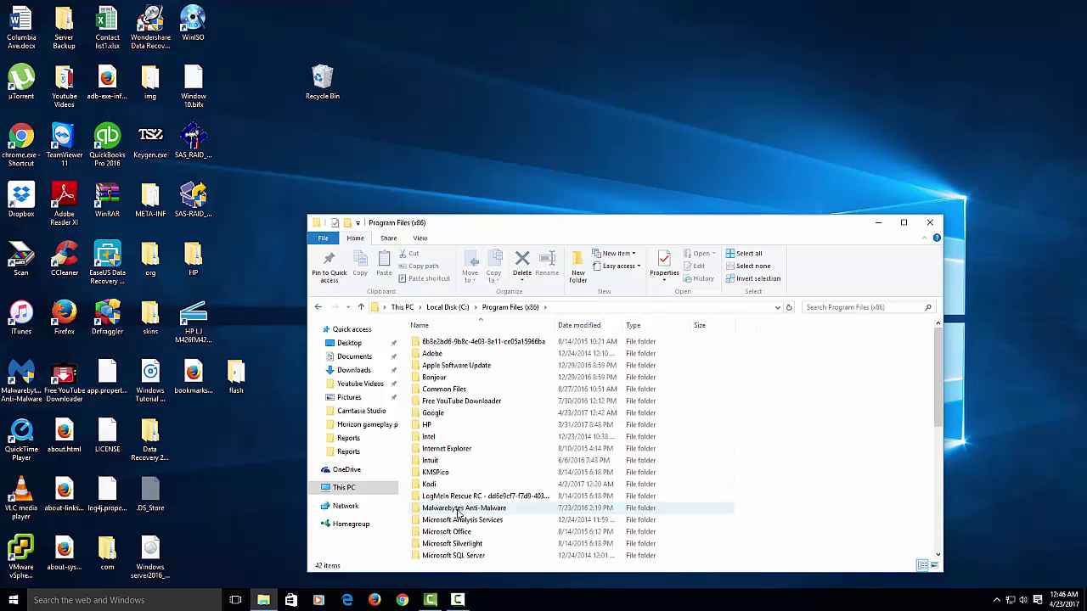
pyautogui.rightClick(433, 413)
pyautogui.click(462, 376)
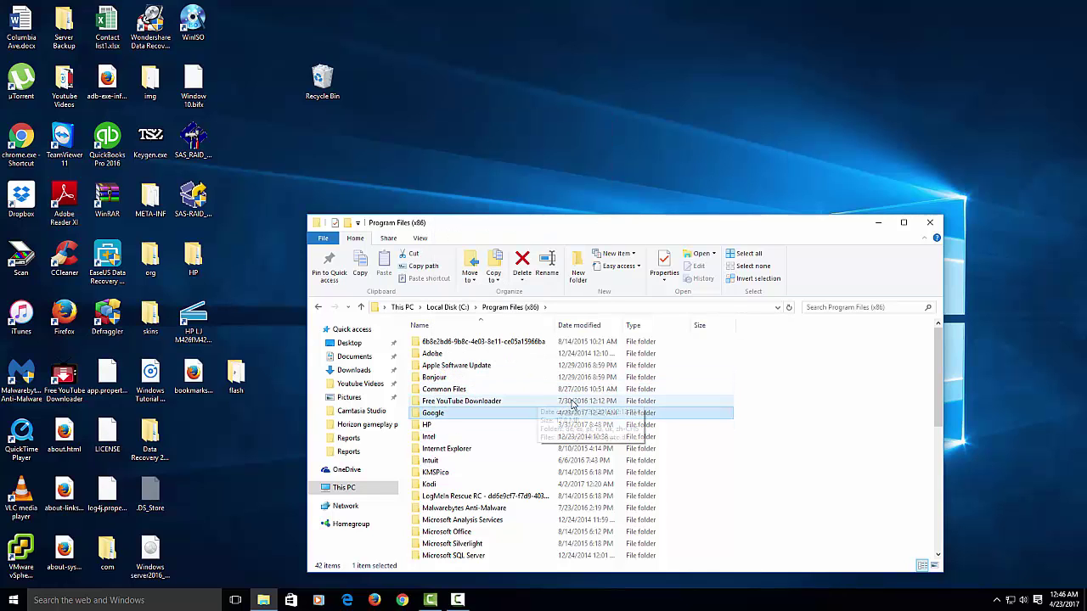
pyautogui.click(320, 308)
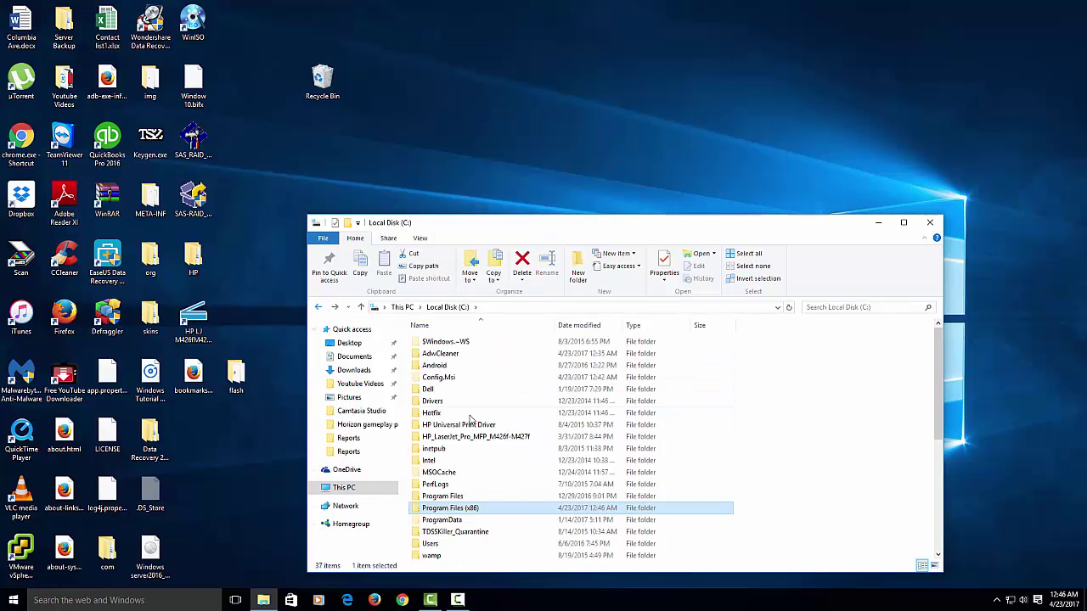
# Check the Program Files folder for a leftover Google folder and close File Explorer.
pyautogui.doubleClick(446, 496)
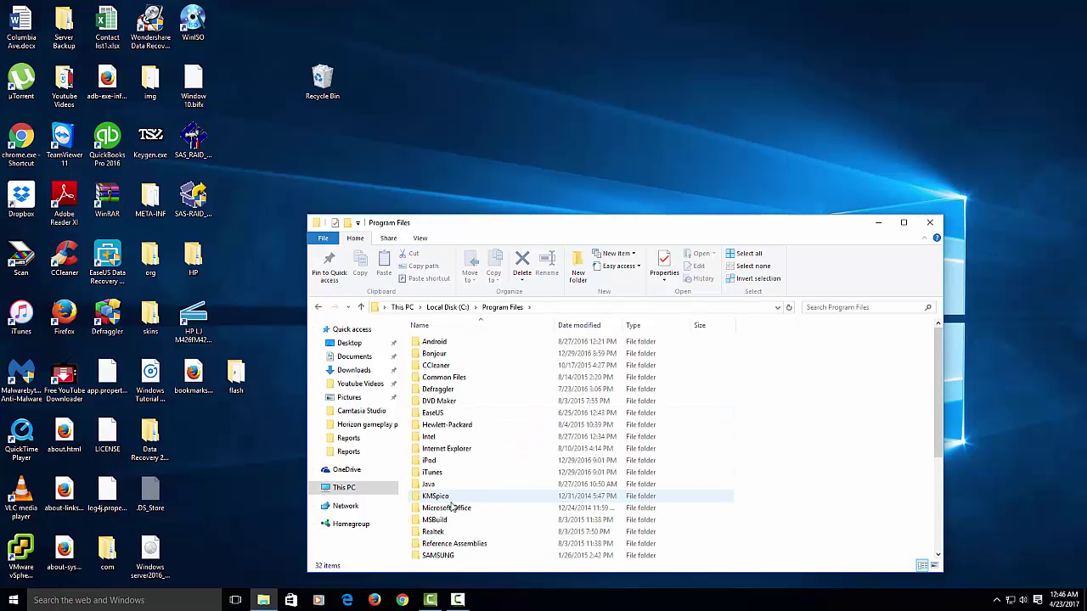
pyautogui.click(321, 308)
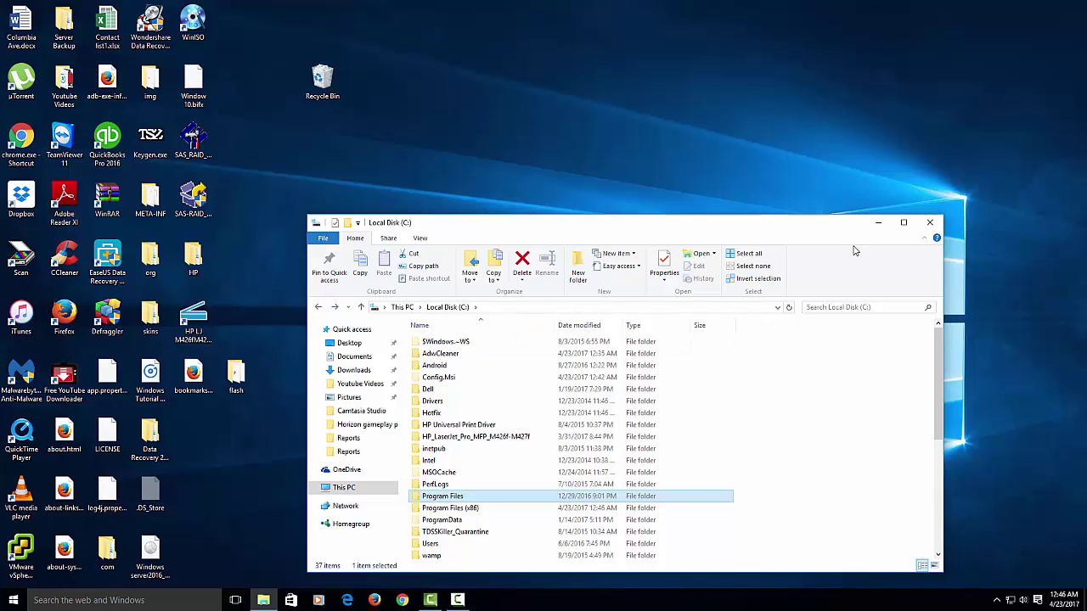
pyautogui.click(929, 222)
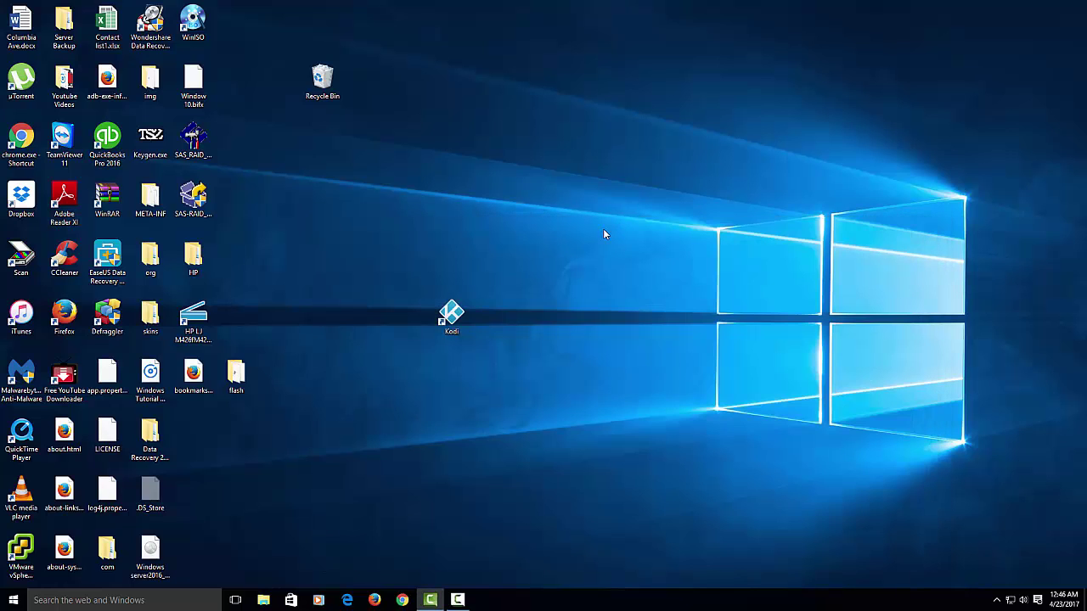
# Empty the Recycle Bin permanently and remove the leftover Chrome shortcut from the taskbar.
pyautogui.rightClick(332, 83)
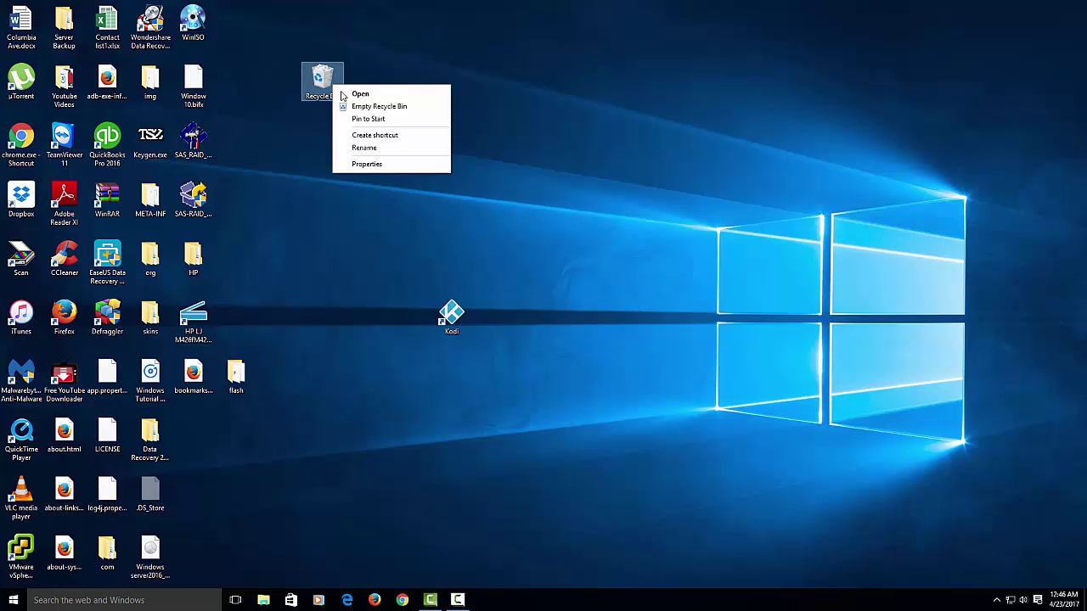
pyautogui.click(380, 107)
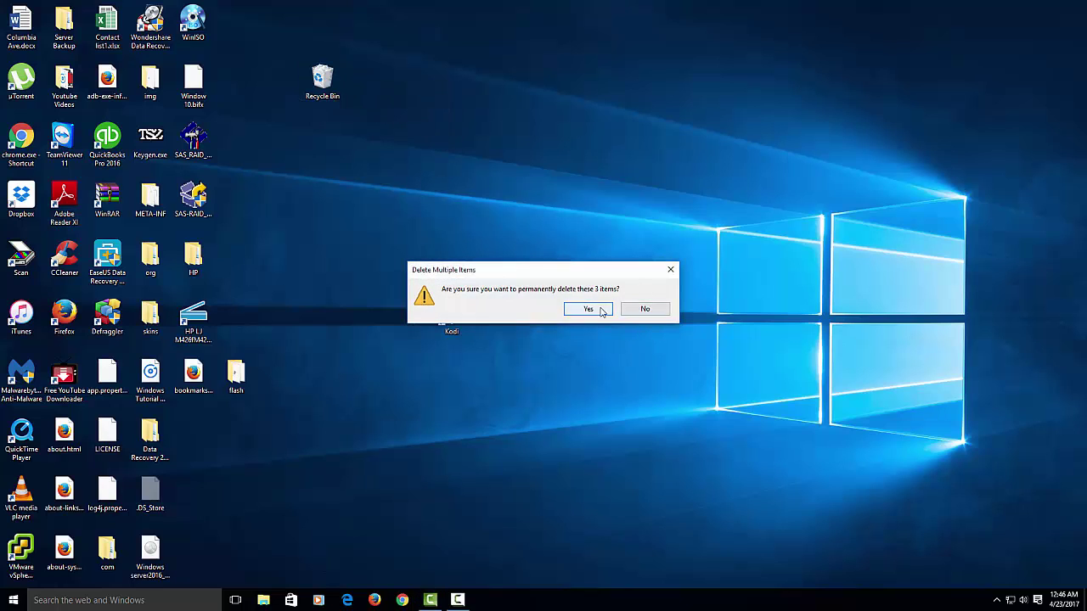
pyautogui.click(599, 306)
pyautogui.click(517, 245)
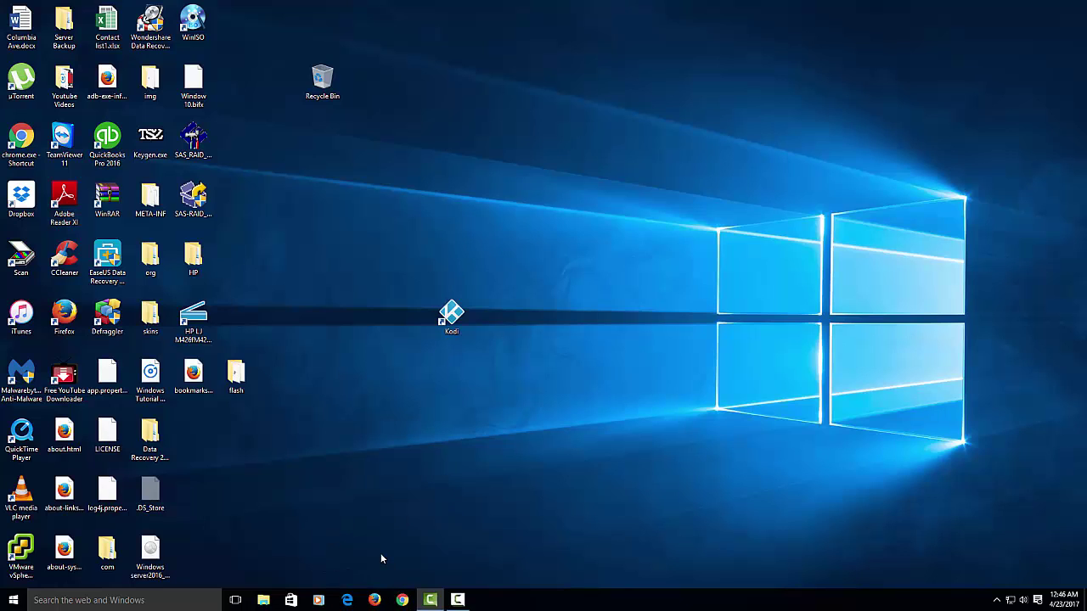
pyautogui.click(402, 599)
pyautogui.click(571, 339)
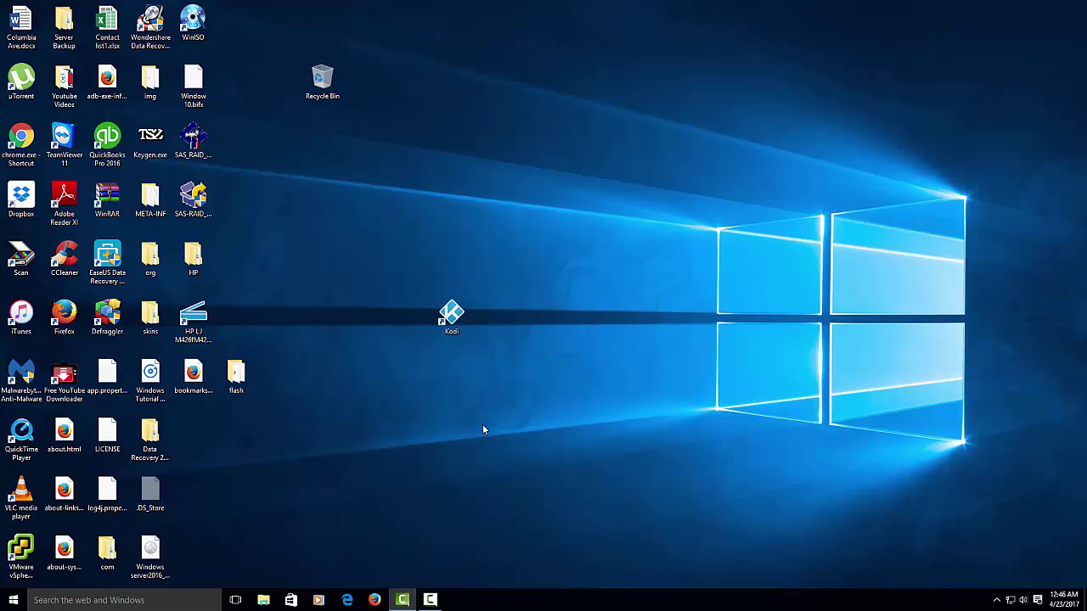
# Switch to Firefox, search Google for chrome, and open the official Chrome Web Browser page.
pyautogui.click(374, 600)
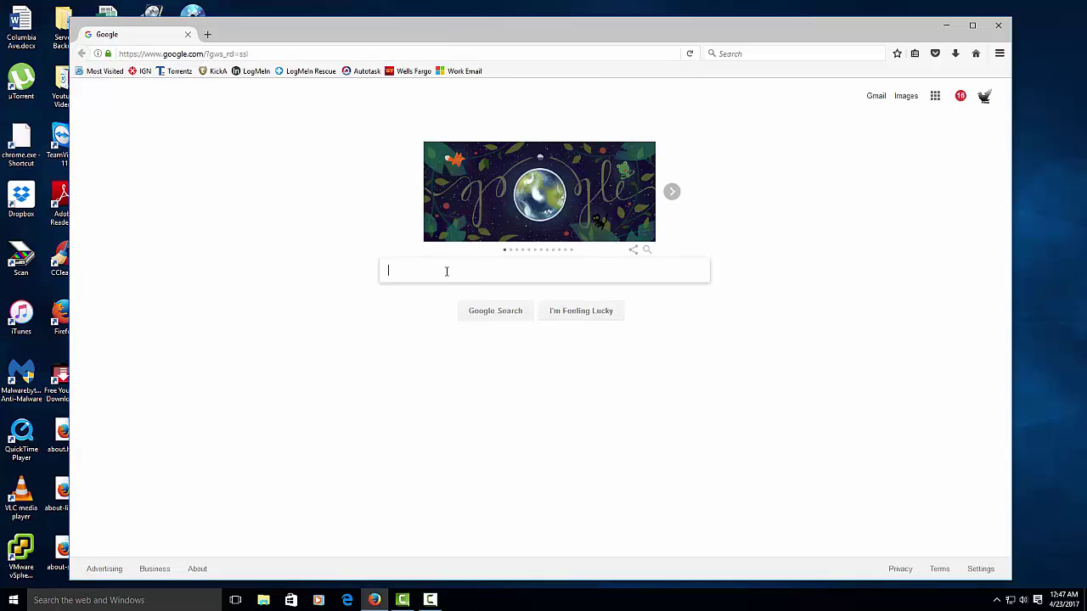
pyautogui.write('chrome')
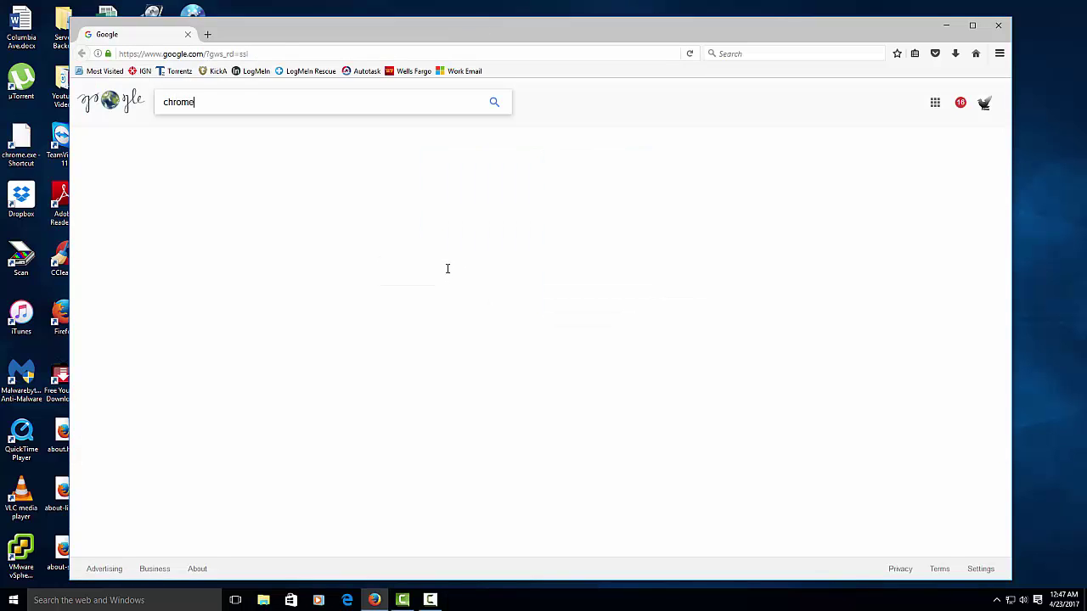
pyautogui.press('Return')
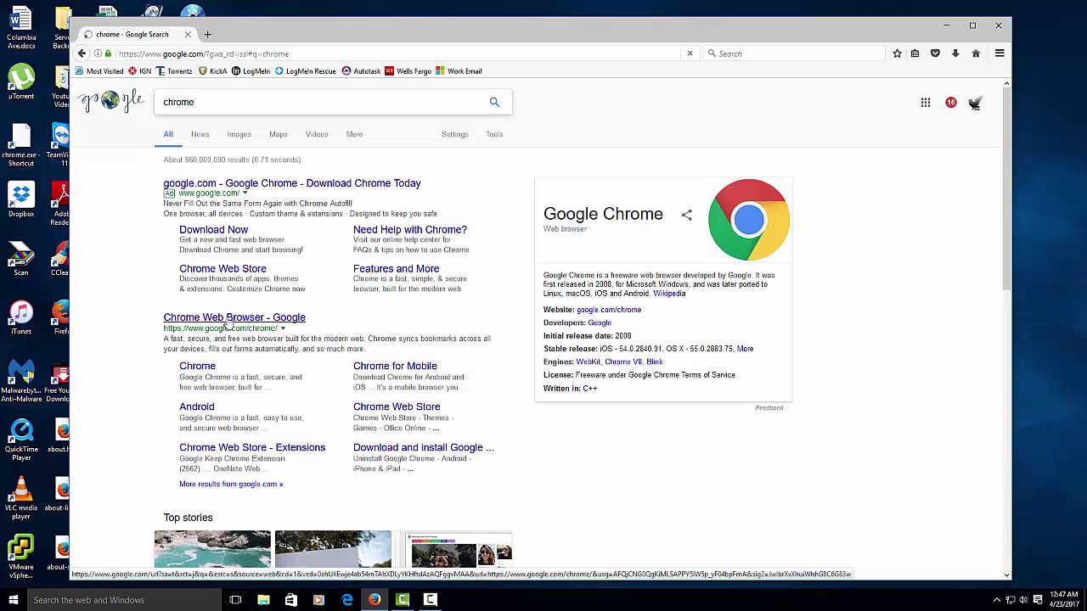
pyautogui.click(240, 324)
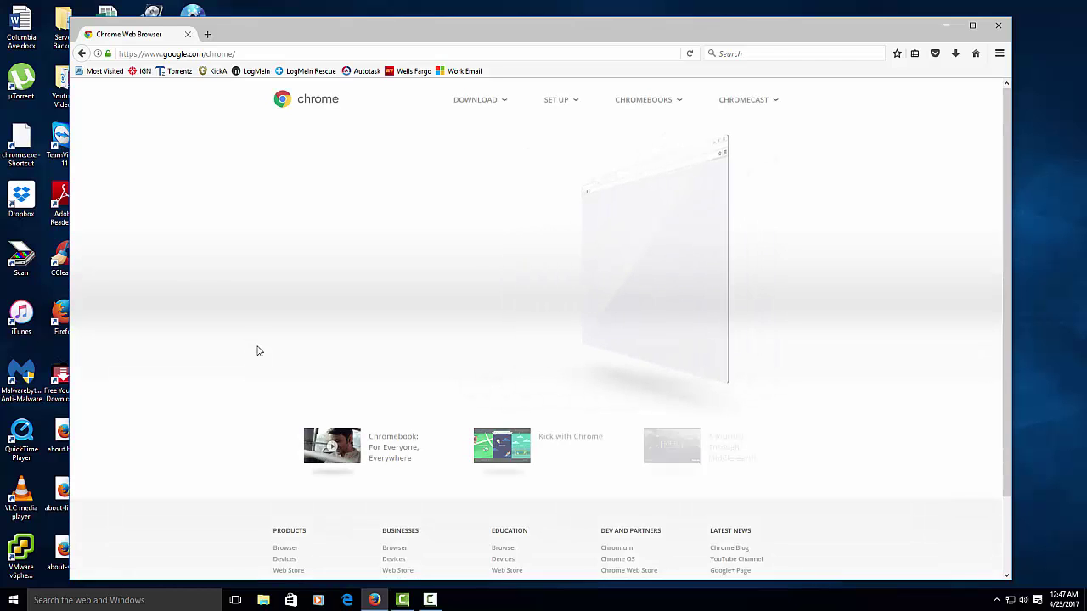
# Accept the Chrome terms with usage statistics and crash reports turned off, and save ChromeSetup.exe.
pyautogui.click(340, 317)
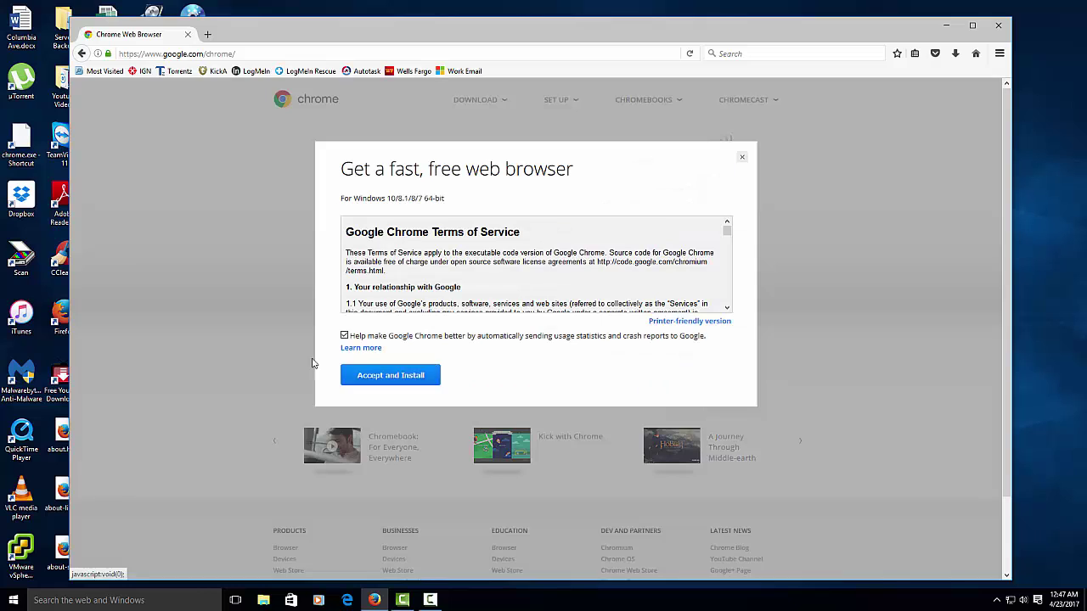
pyautogui.click(344, 337)
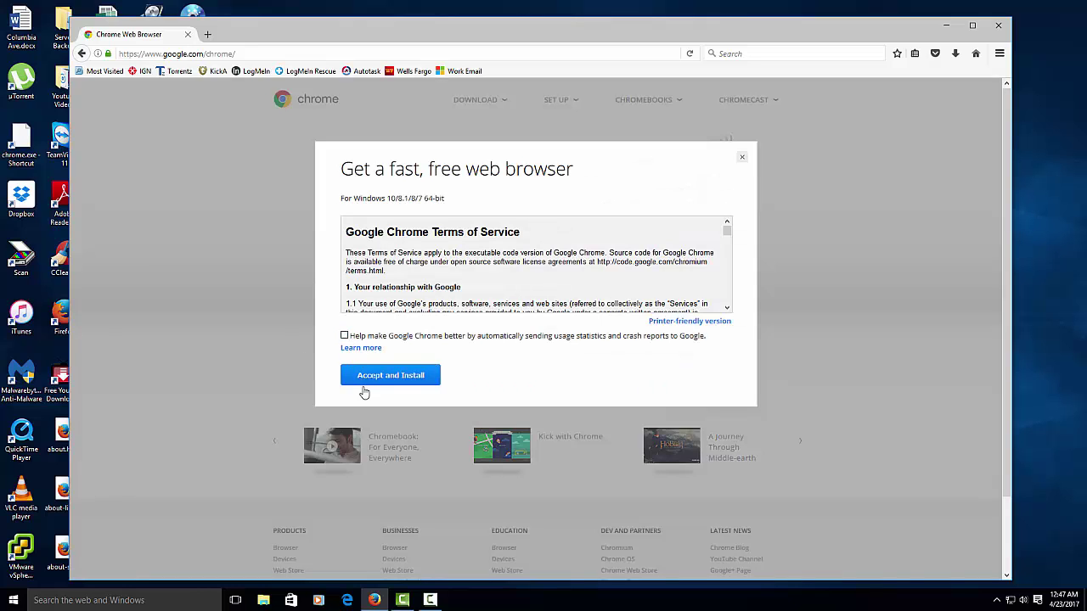
pyautogui.click(369, 378)
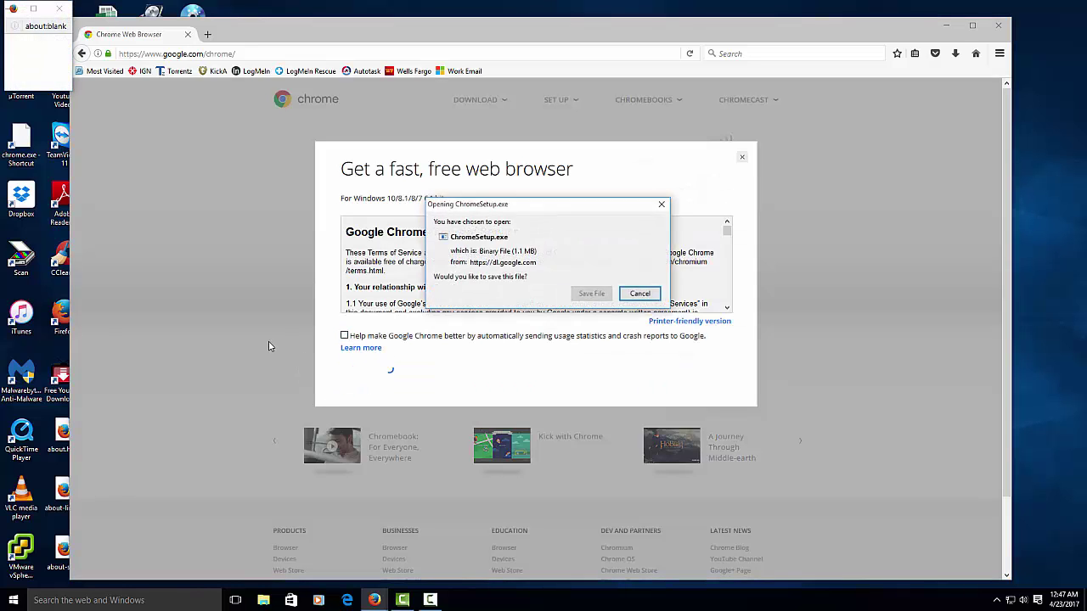
pyautogui.click(592, 293)
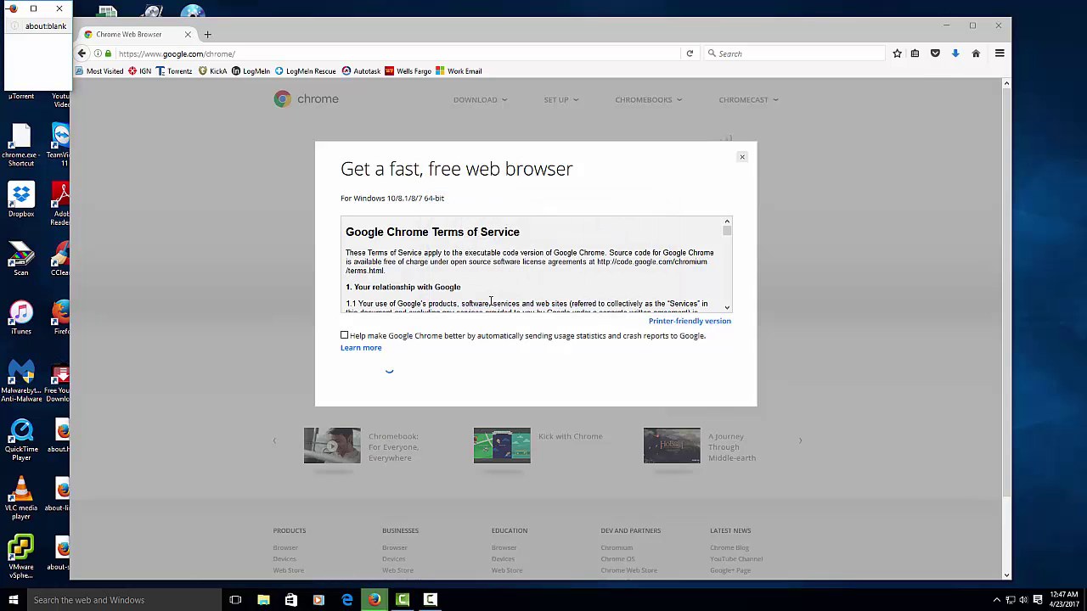
# Launch the downloaded ChromeSetup.exe and allow it to run to install Chrome.
pyautogui.click(955, 53)
pyautogui.click(840, 77)
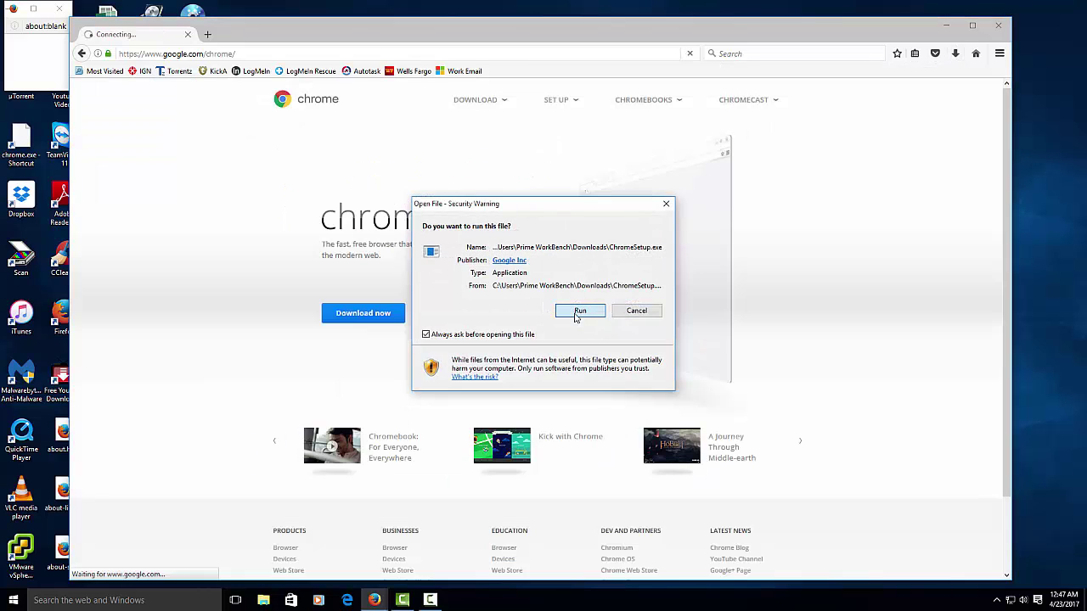
pyautogui.click(579, 311)
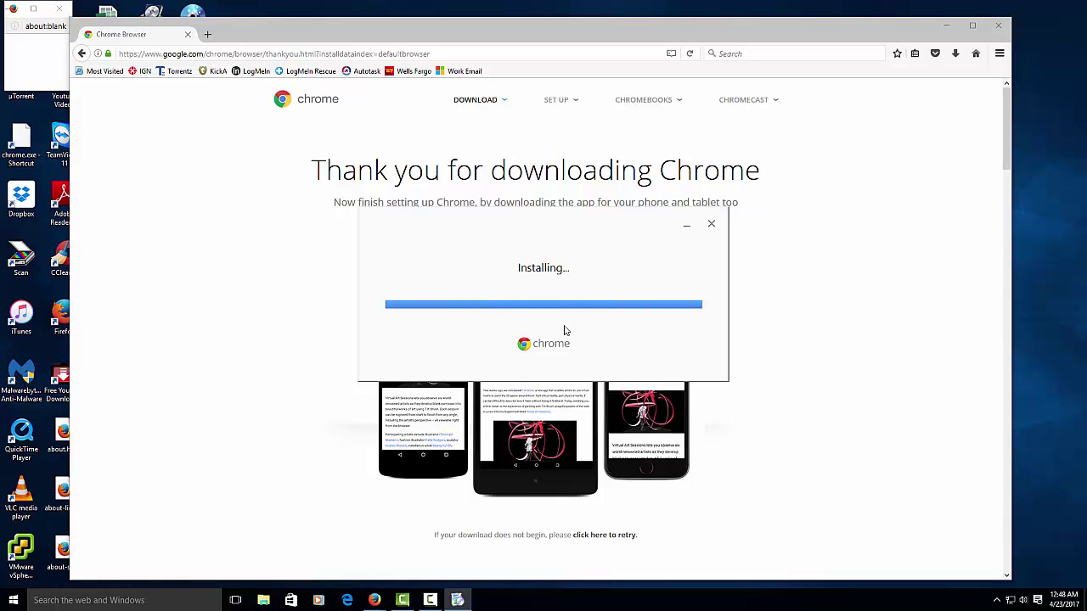
# Minimize the Firefox window, then widen the new Chrome window and reposition it on the desktop.
pyautogui.click(946, 25)
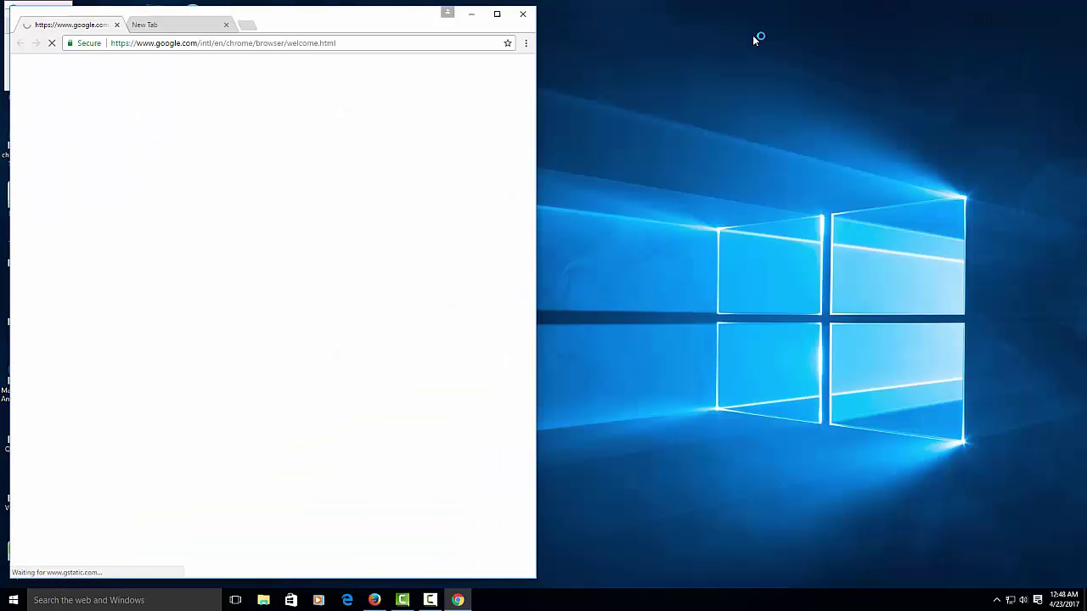
pyautogui.moveTo(536, 108); pyautogui.dragTo(948, 110)
pyautogui.moveTo(412, 17); pyautogui.dragTo(490, 22)
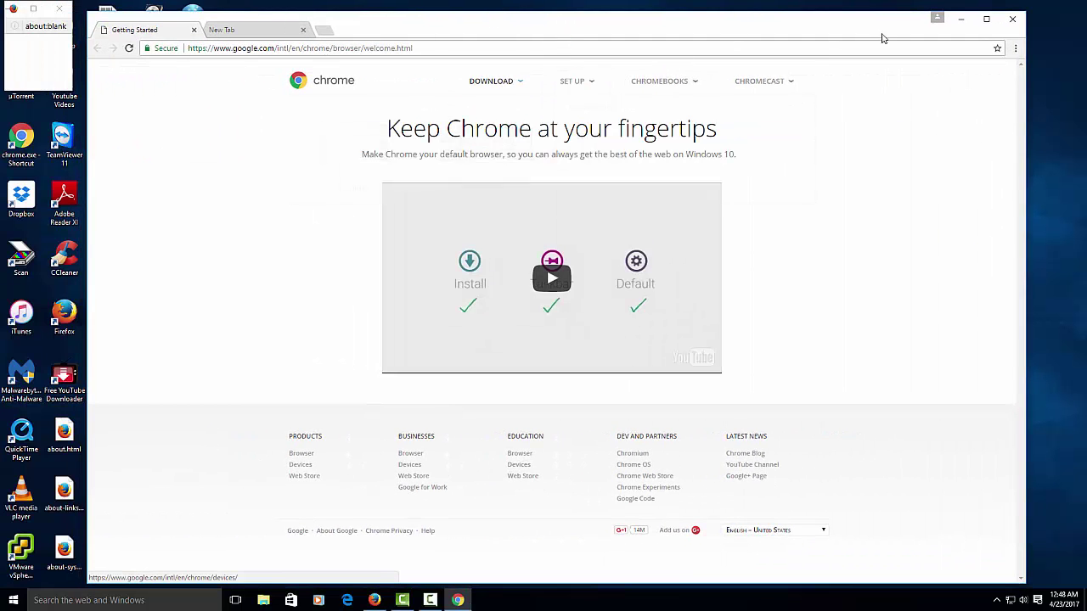
# Open Chrome's Bookmark Manager.
pyautogui.click(1016, 50)
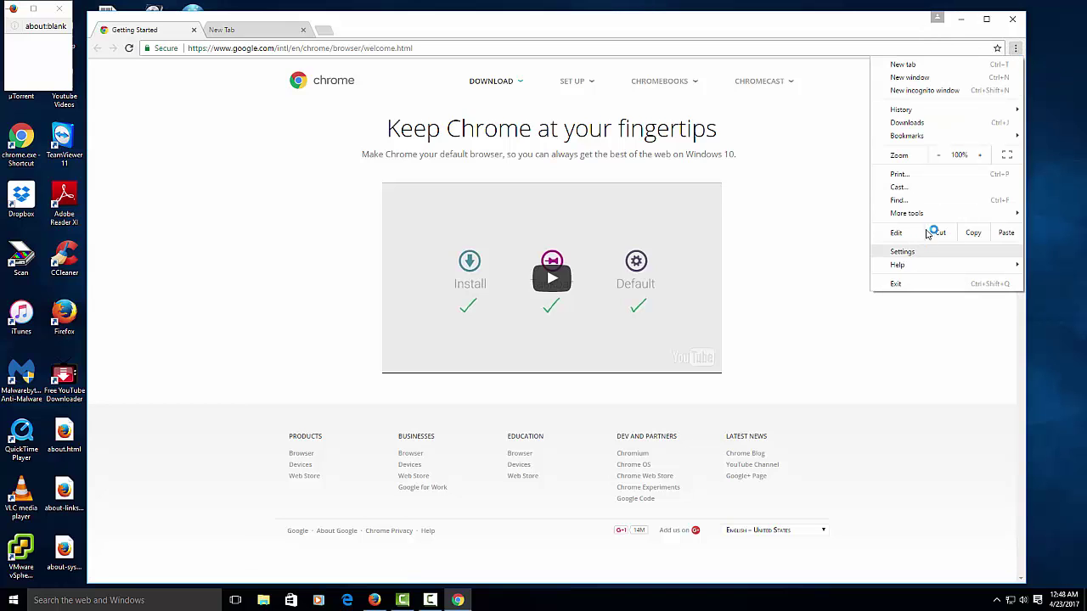
pyautogui.moveTo(931, 138)
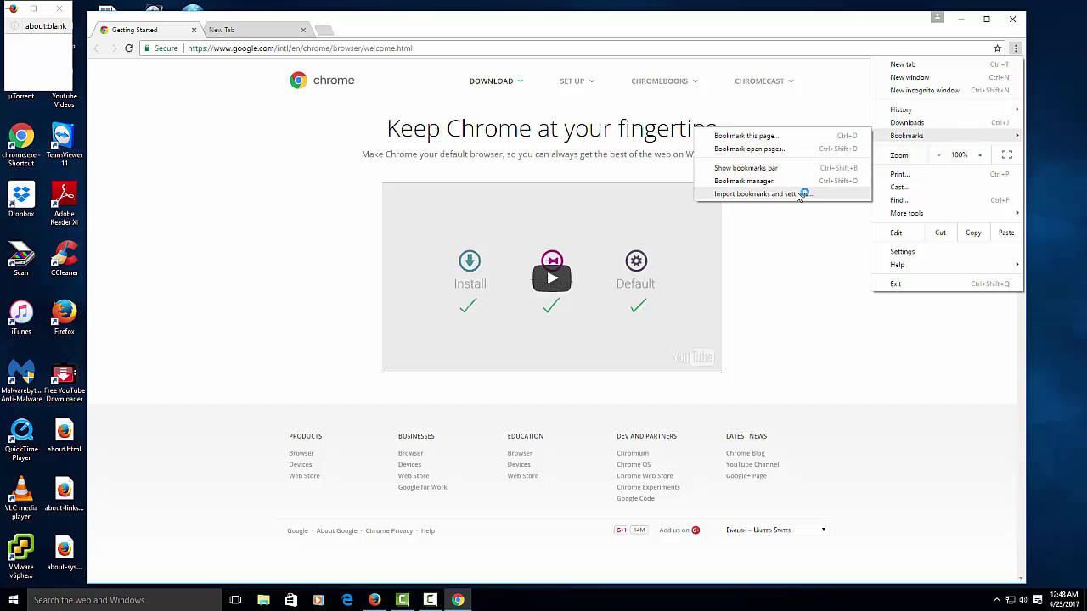
pyautogui.click(744, 181)
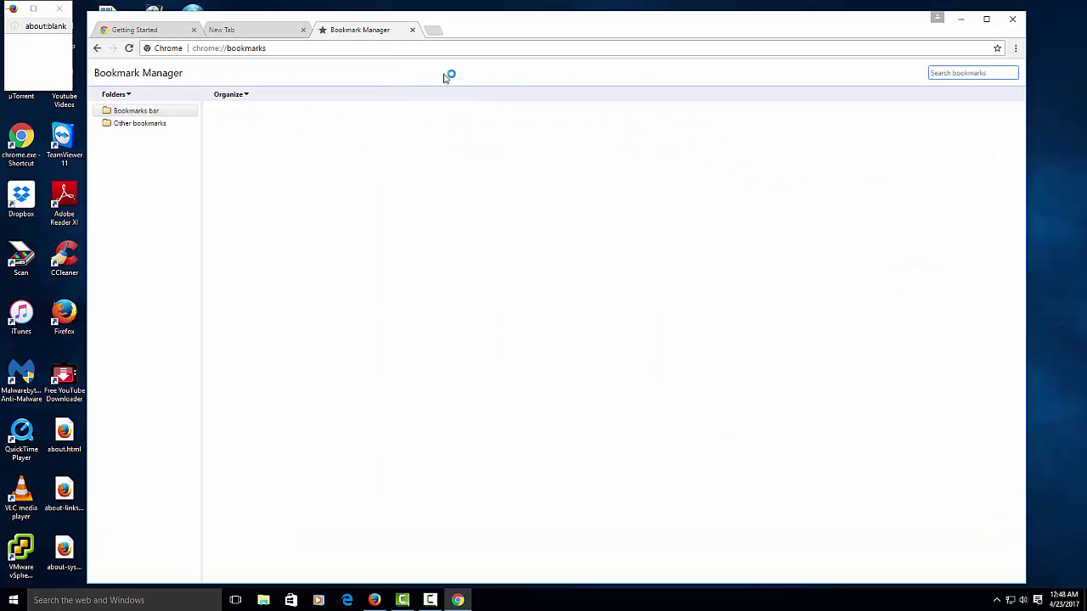
# Import the bookmarks from bookmarks_4_23_17.html on the Desktop, and close the Bookmark Manager and New Tab pages.
pyautogui.click(236, 98)
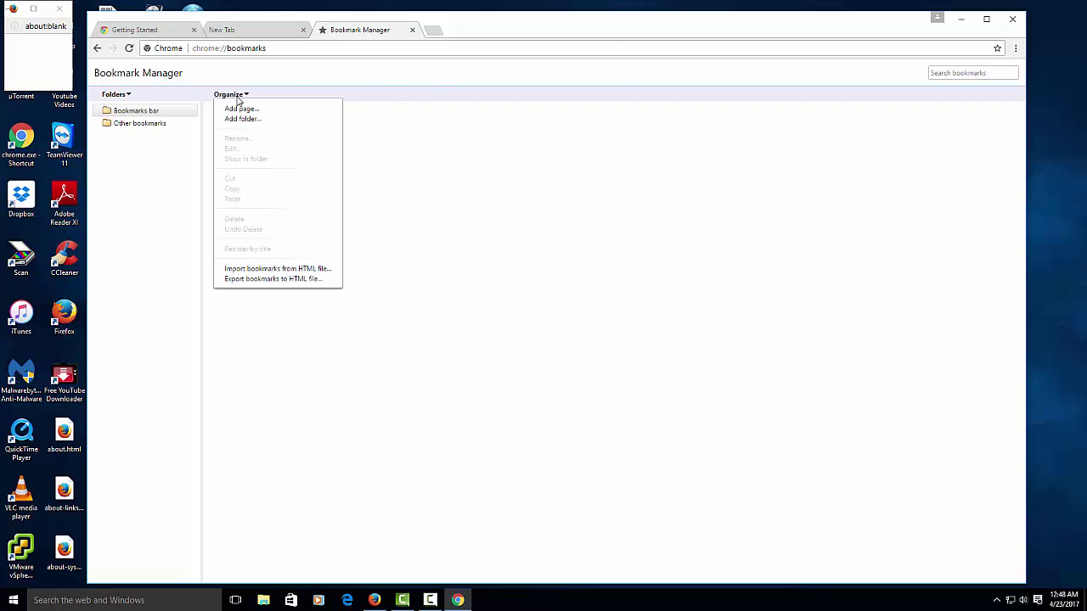
pyautogui.click(268, 268)
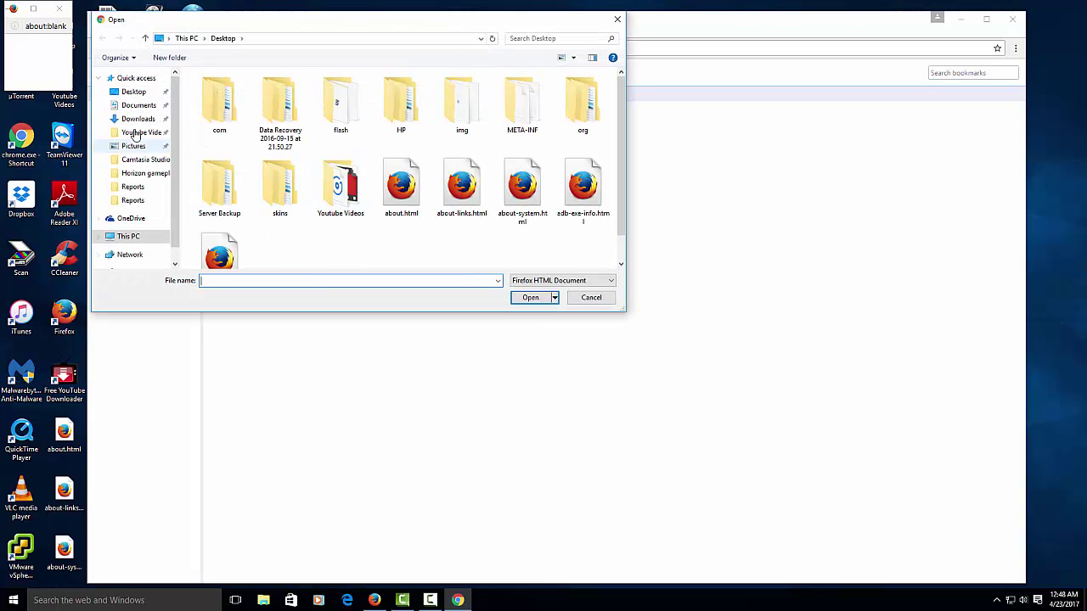
pyautogui.click(135, 91)
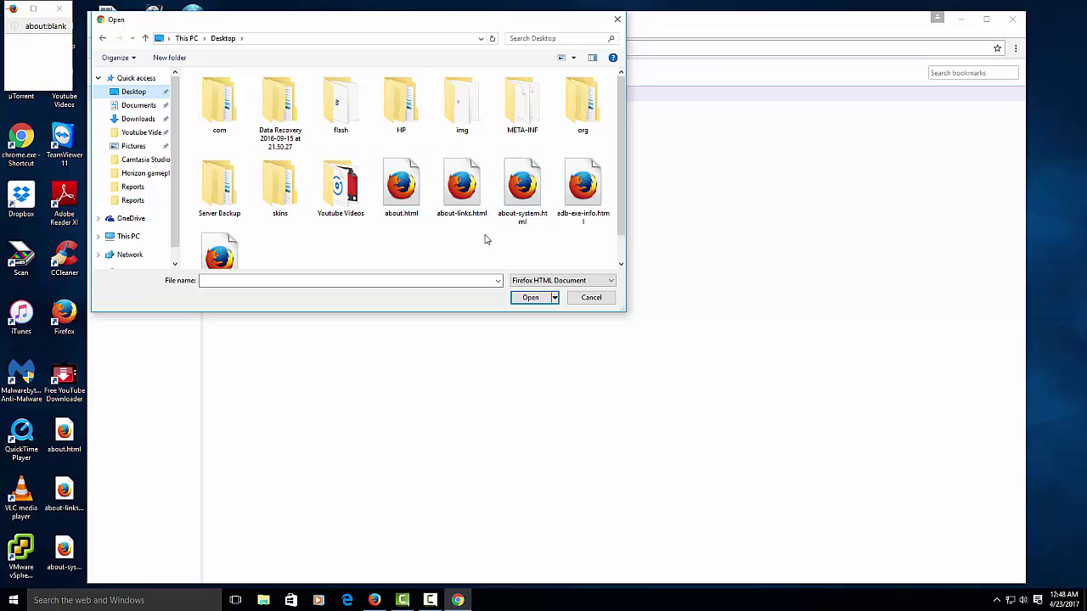
pyautogui.scroll(-1, 447, 243)
pyautogui.click(222, 226)
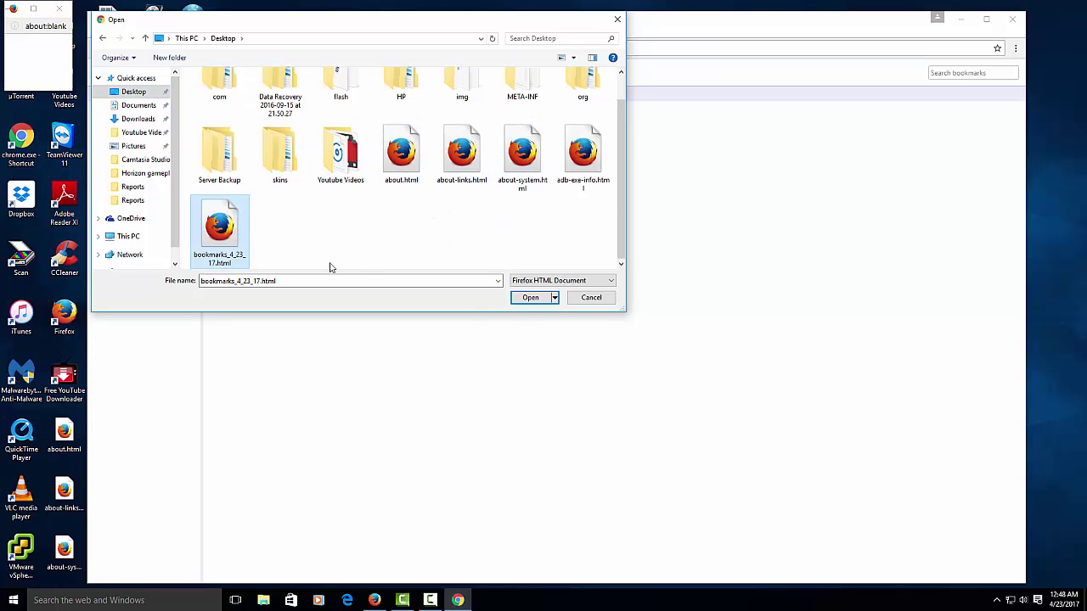
pyautogui.click(531, 300)
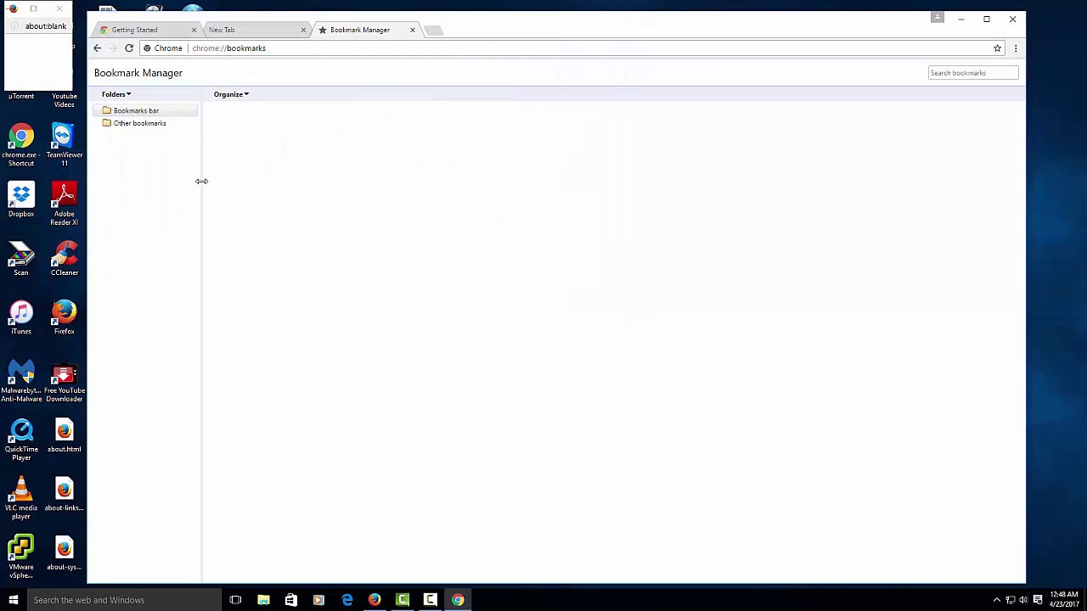
pyautogui.click(413, 30)
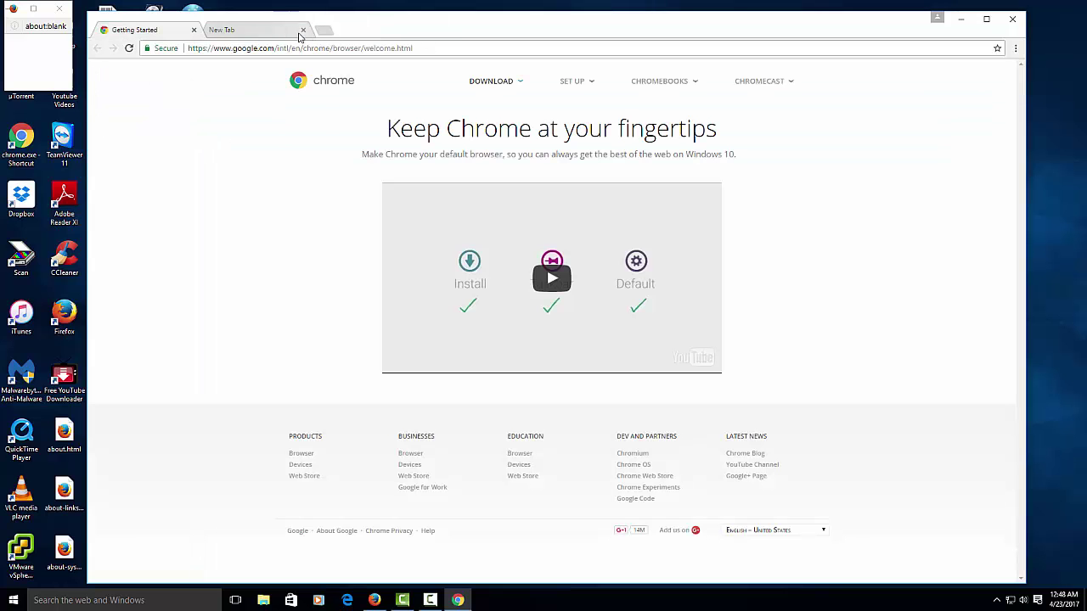
pyautogui.click(304, 29)
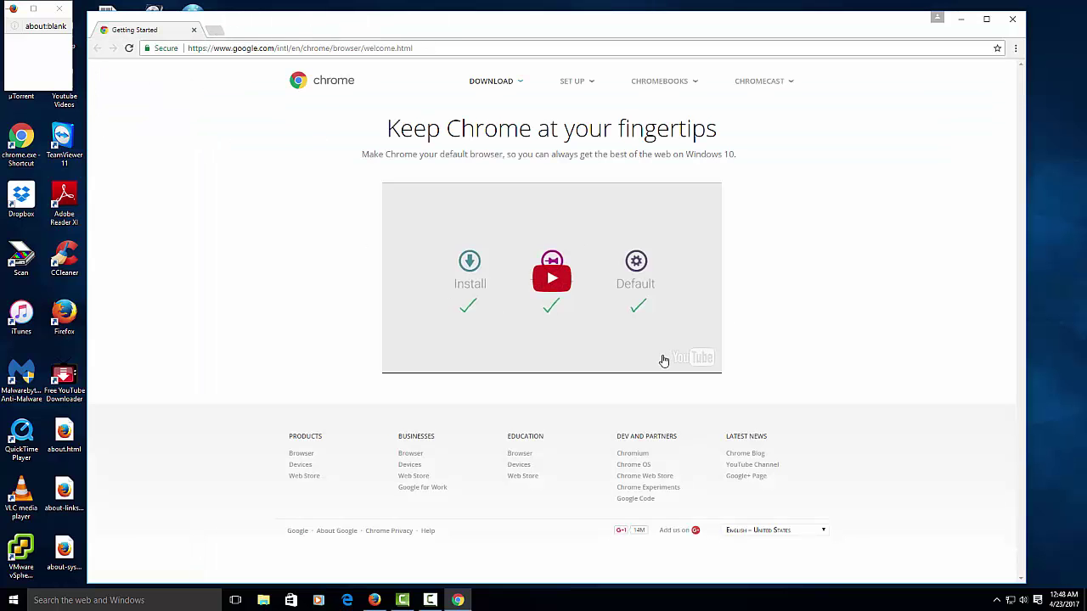